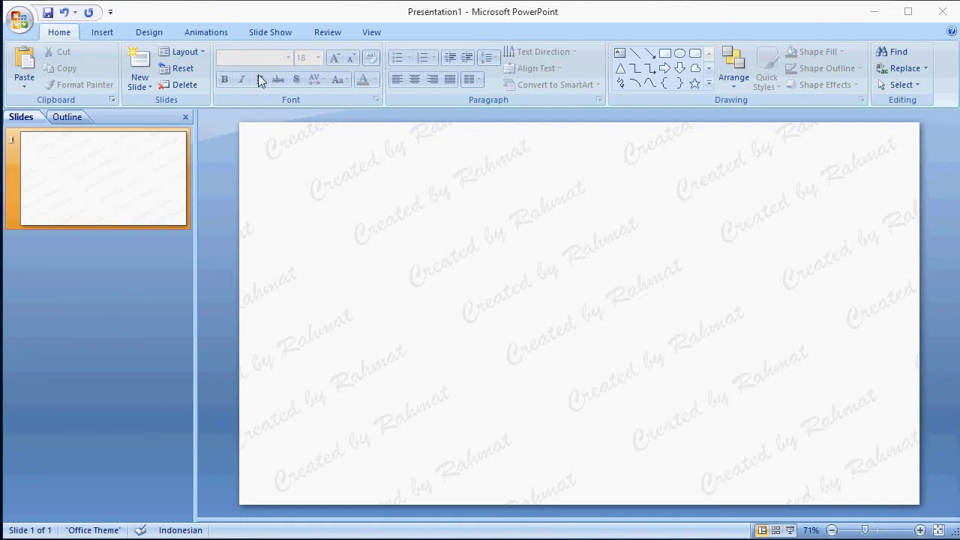
Confirm the 33,86 × 19,05 cm landscape slide size in Page Setup
click(150, 32)
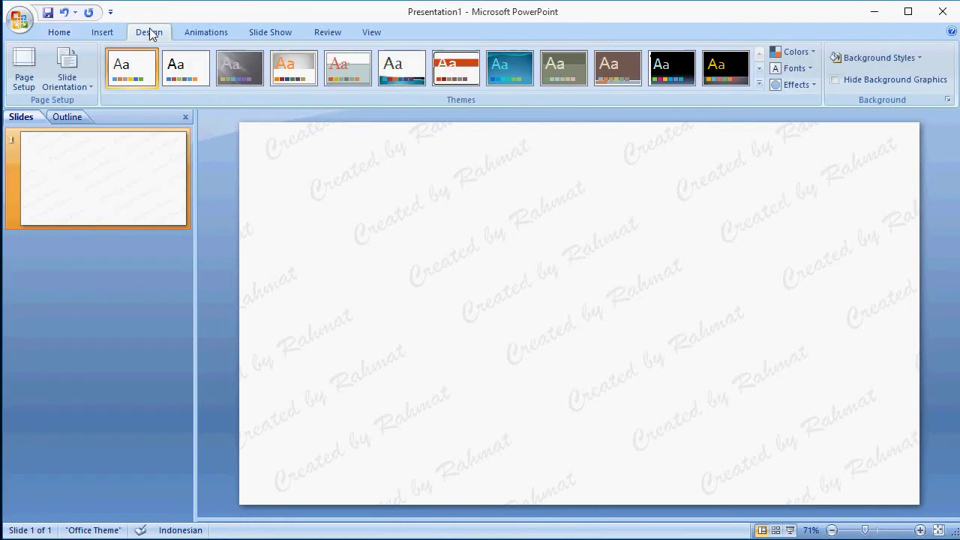
click(27, 78)
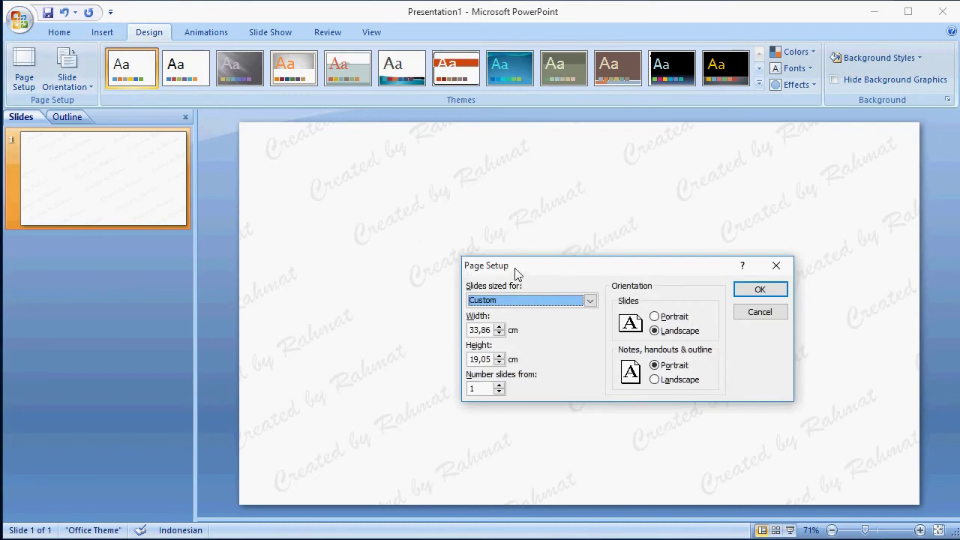
drag(516, 274, 353, 154)
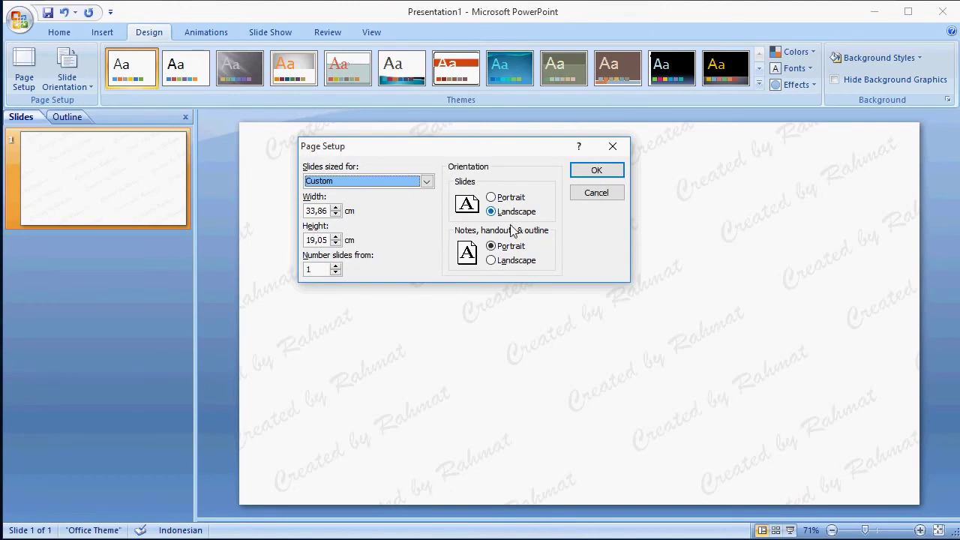
click(597, 172)
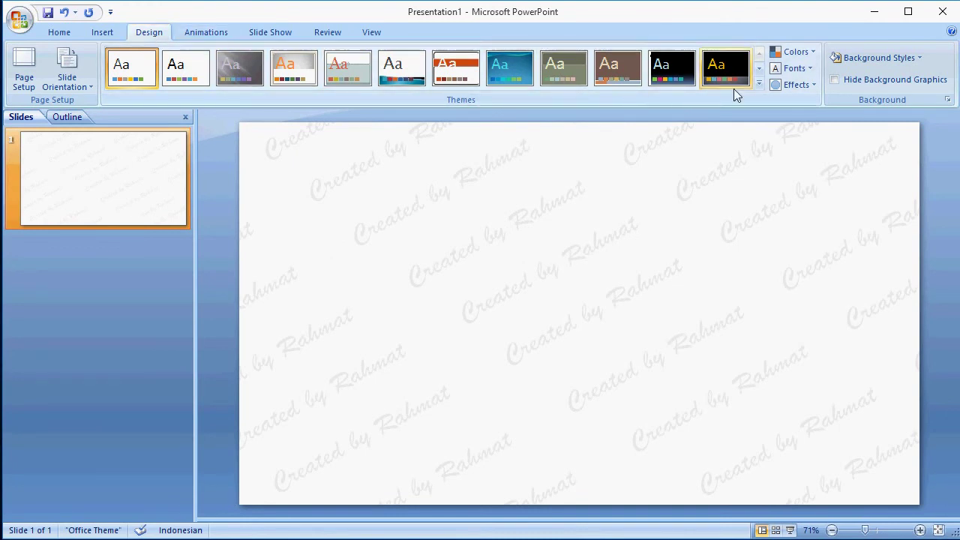
Apply the dark blue-grey background style to the slide
click(869, 60)
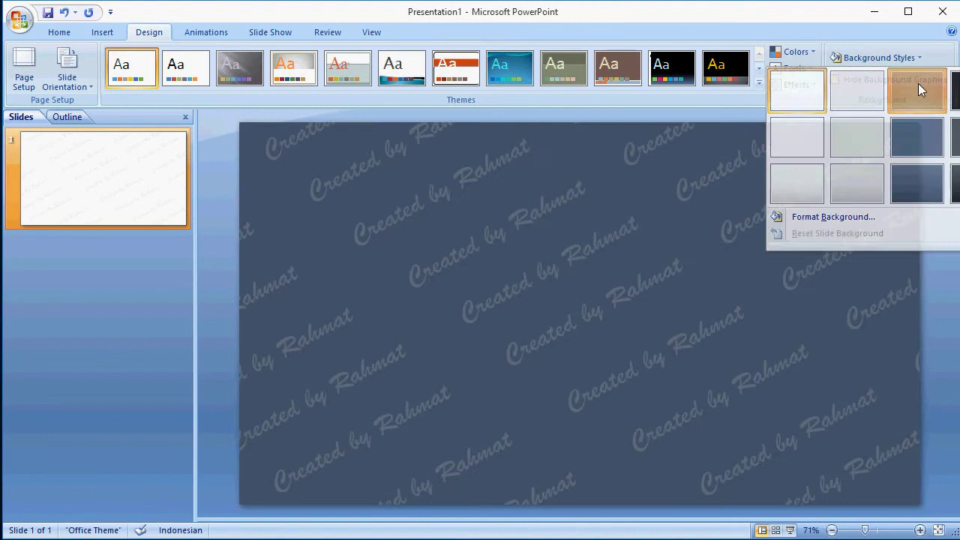
click(918, 89)
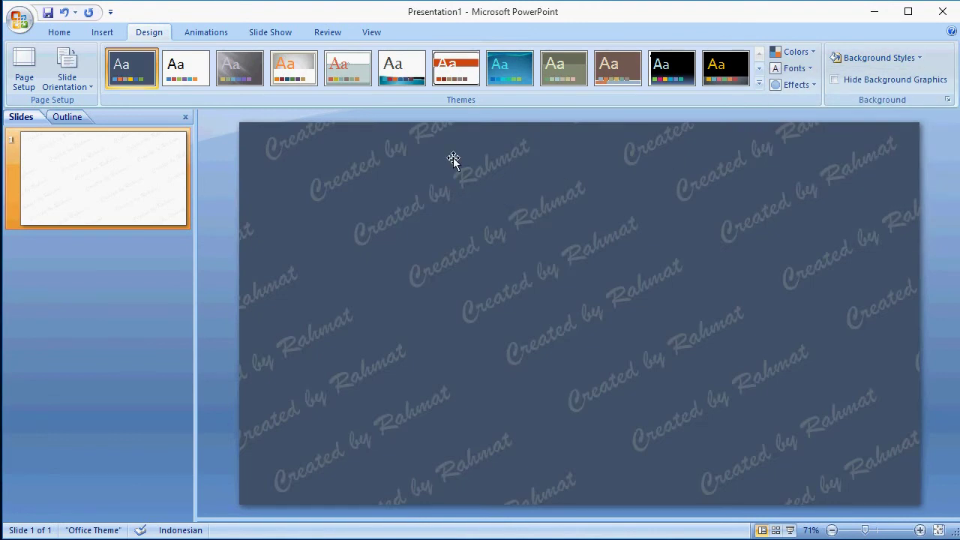
click(103, 33)
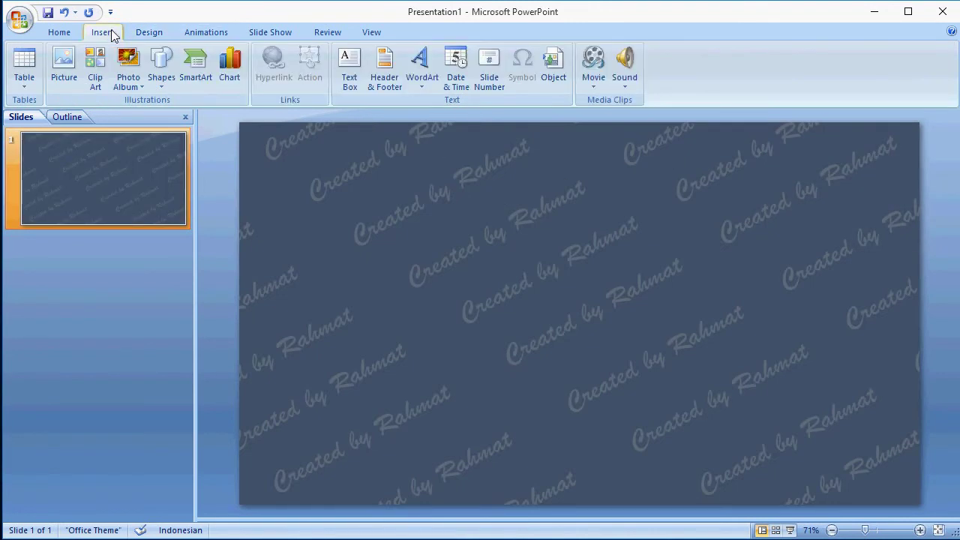
Insert first-style WordArt reading 'Welcome' and select the whole word
click(427, 88)
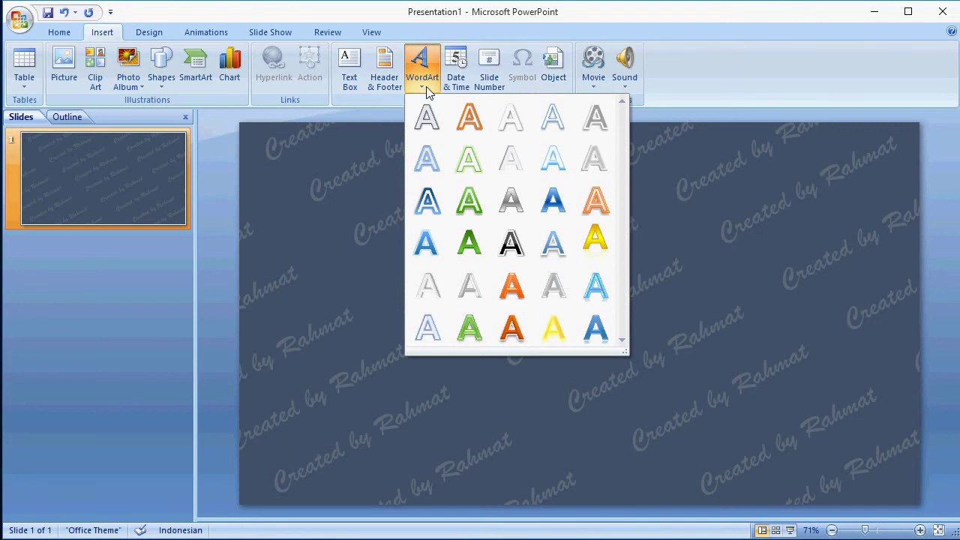
click(514, 117)
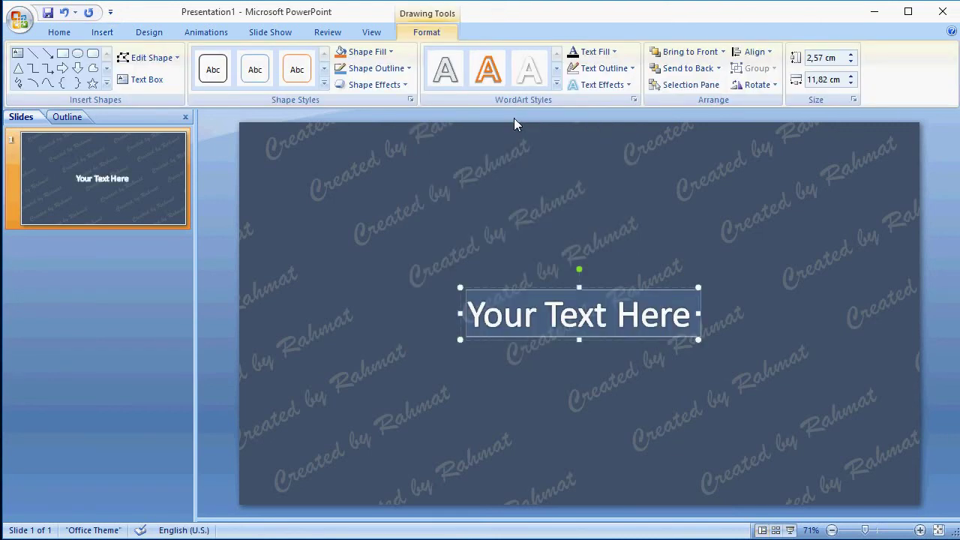
text(We)
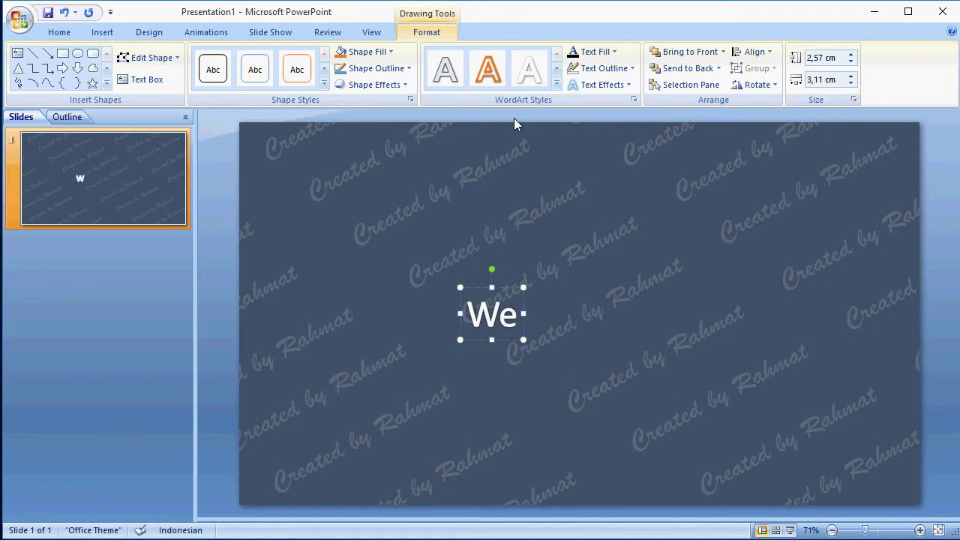
text(lcom)
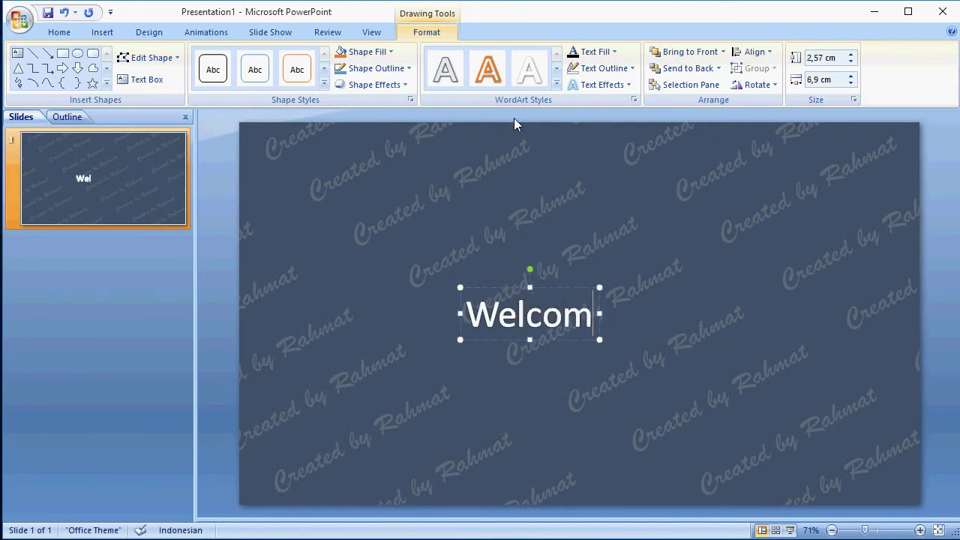
text(e)
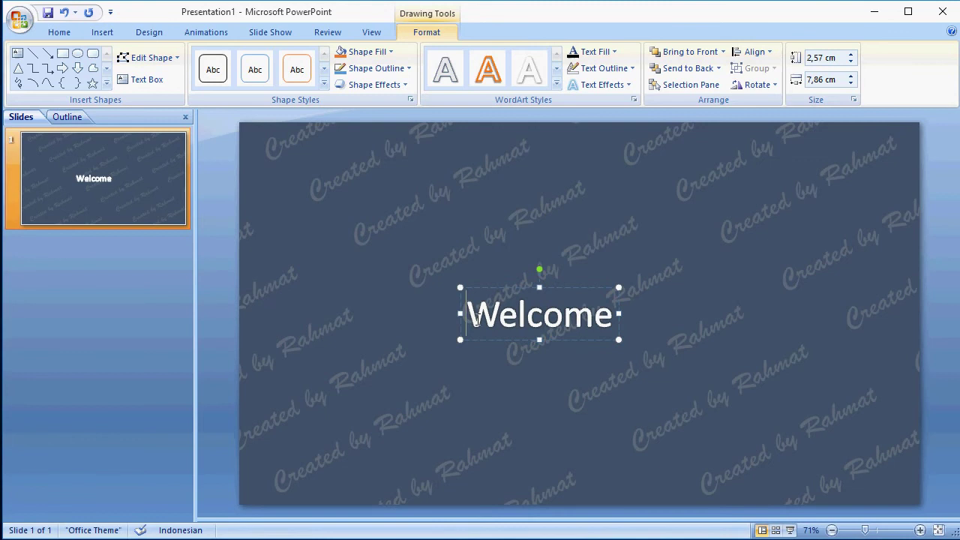
drag(468, 315, 621, 315)
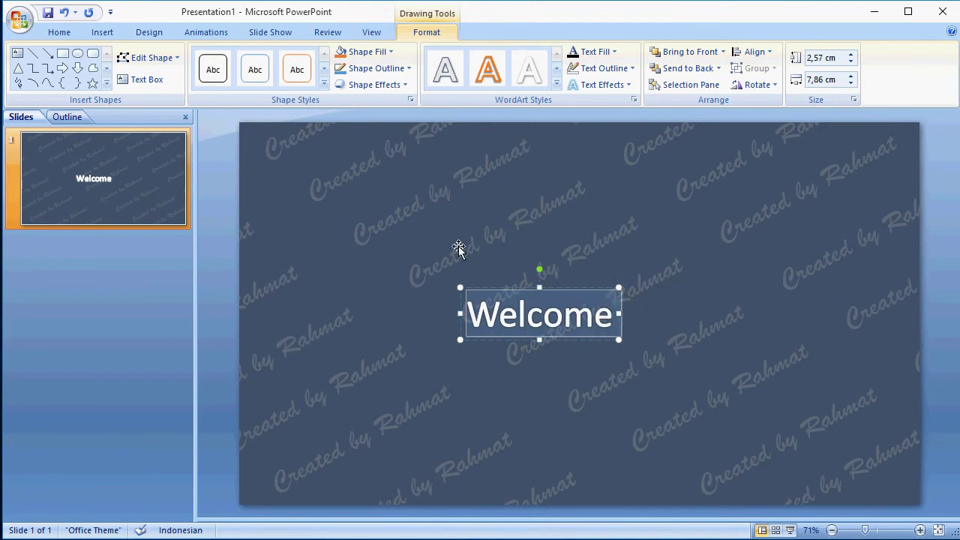
click(61, 33)
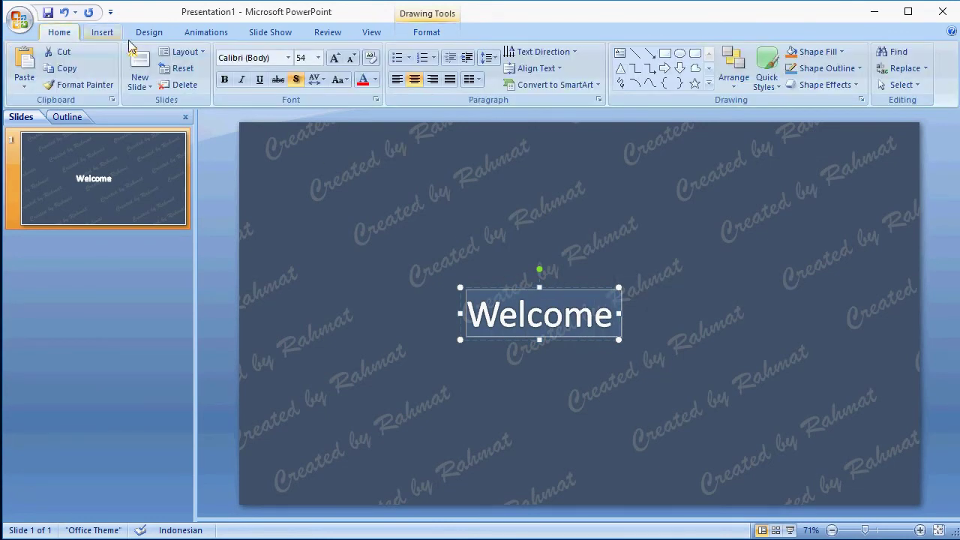
Pick Baskerville Old Face from the font list for the selected Welcome text
click(288, 57)
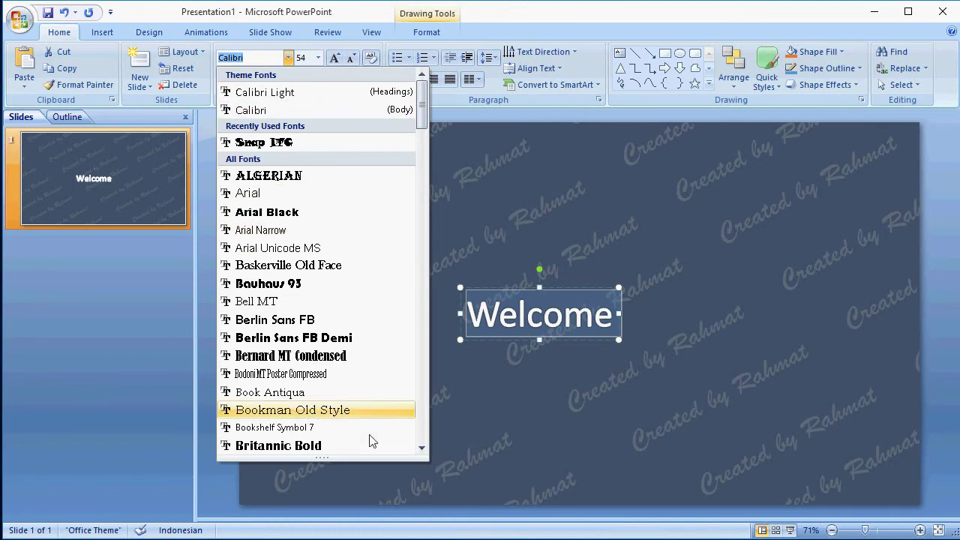
click(419, 449)
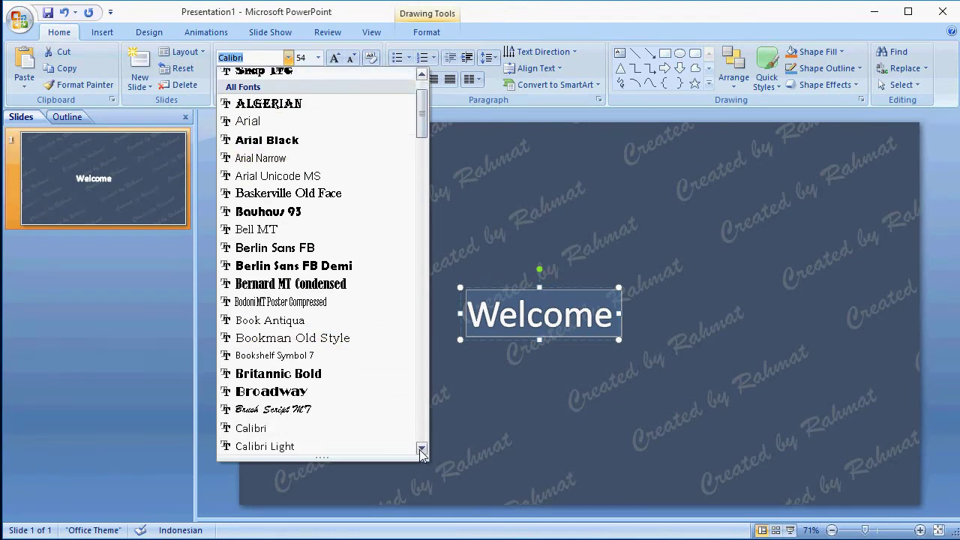
click(419, 449)
click(419, 449)
click(419, 449)
click(419, 450)
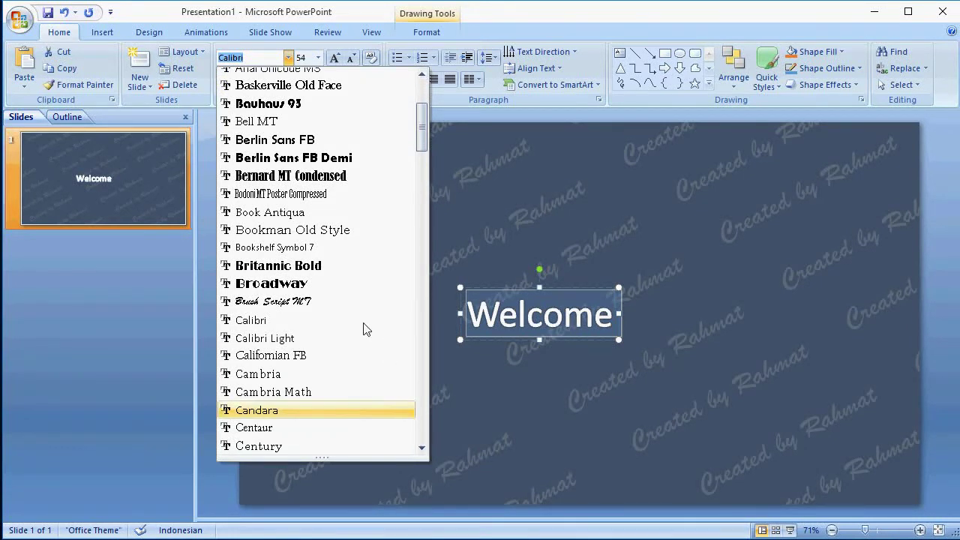
click(421, 77)
scroll(394, 98, up, 1)
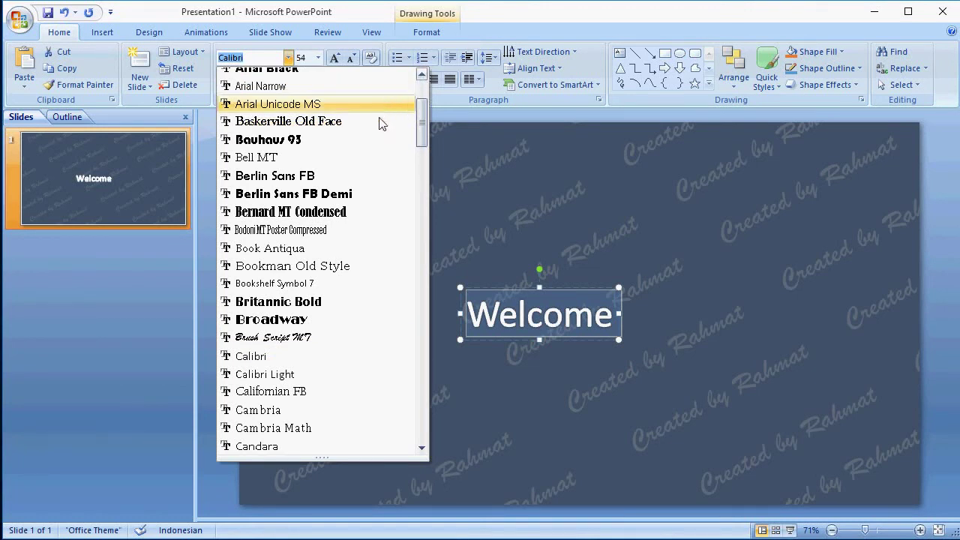
click(301, 121)
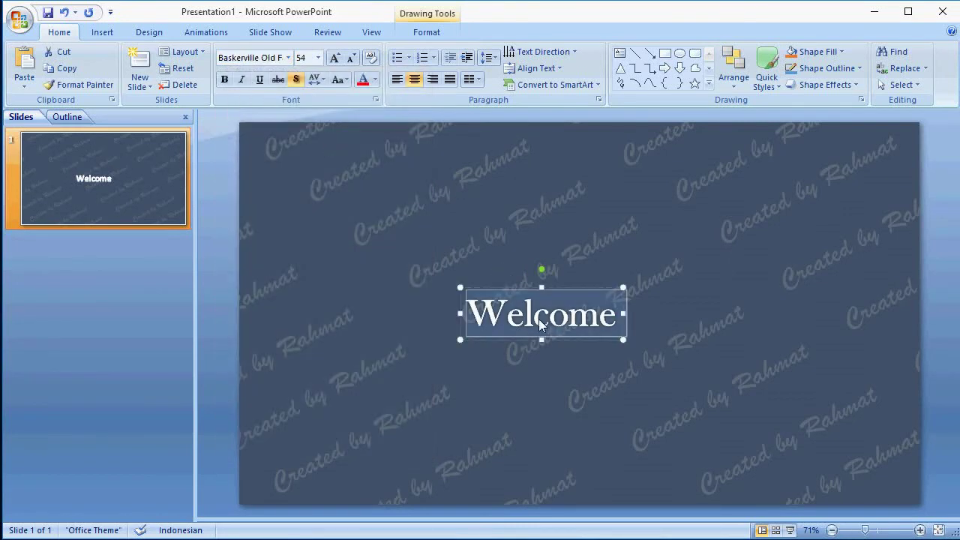
Change the Welcome font size from 54 to 220 pt
click(314, 60)
text(220)
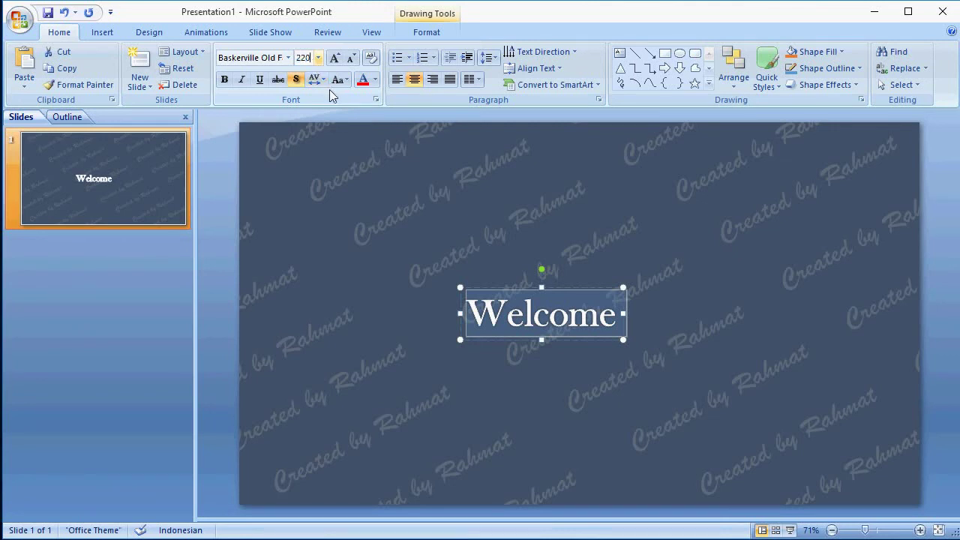
key(Return)
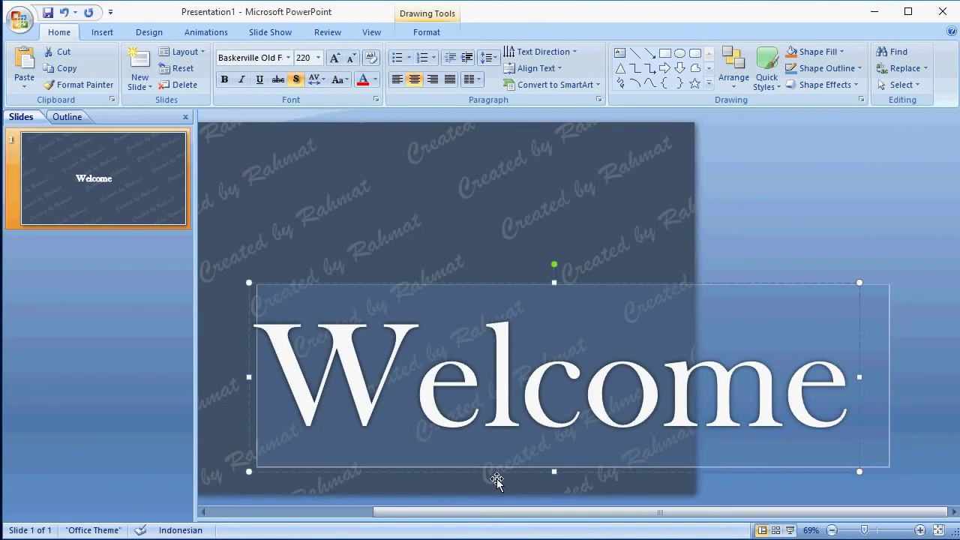
drag(445, 513, 353, 513)
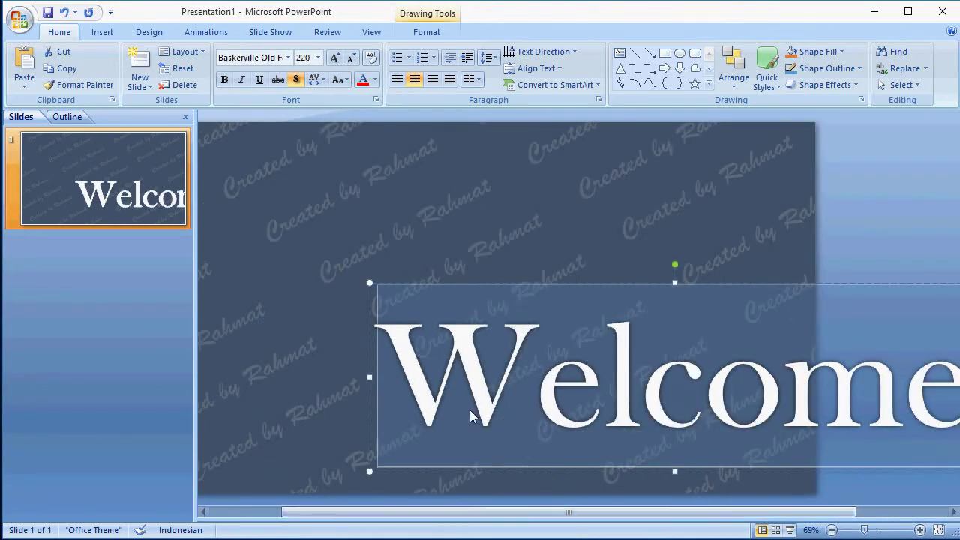
Move the Welcome box up and left so it spans nearly the full slide width
drag(540, 282, 400, 196)
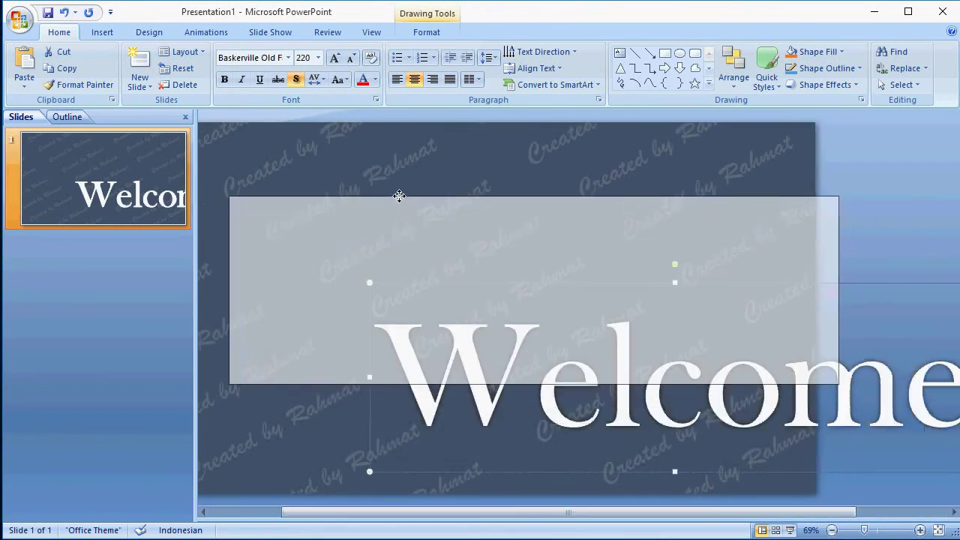
click(298, 507)
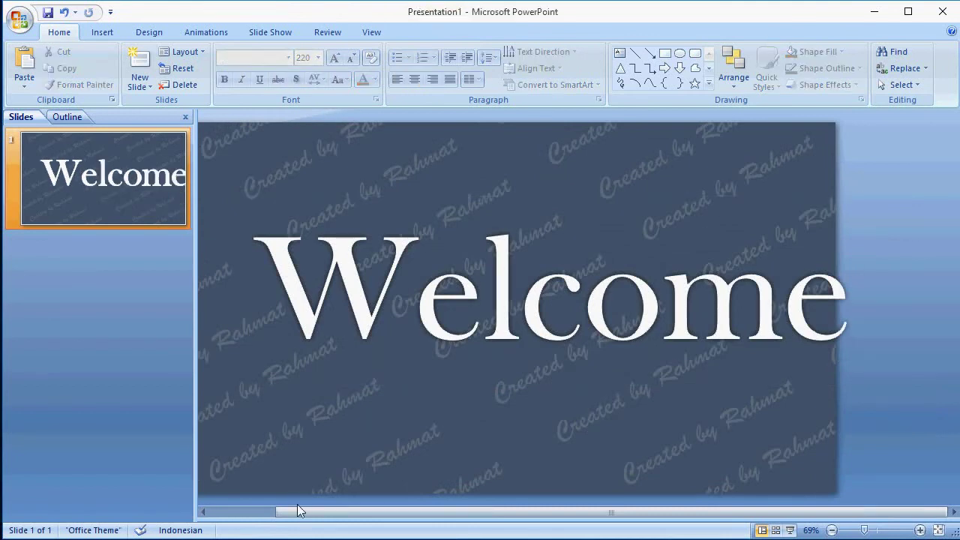
drag(291, 513, 264, 513)
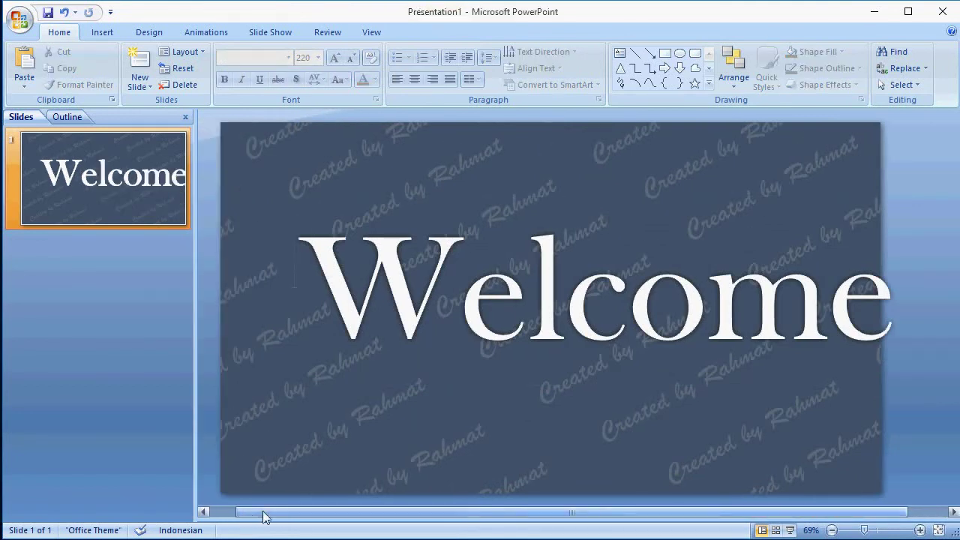
click(541, 257)
drag(545, 190, 497, 187)
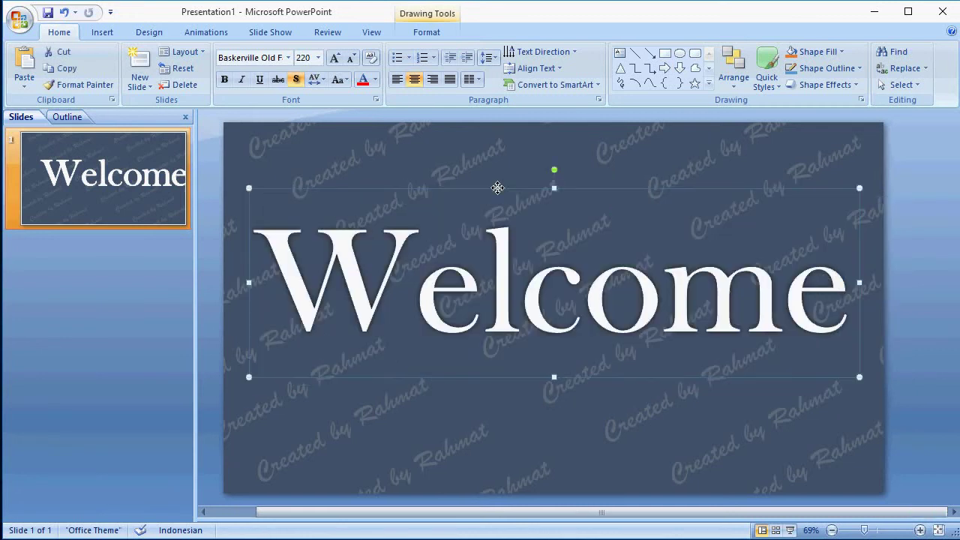
drag(277, 258, 854, 283)
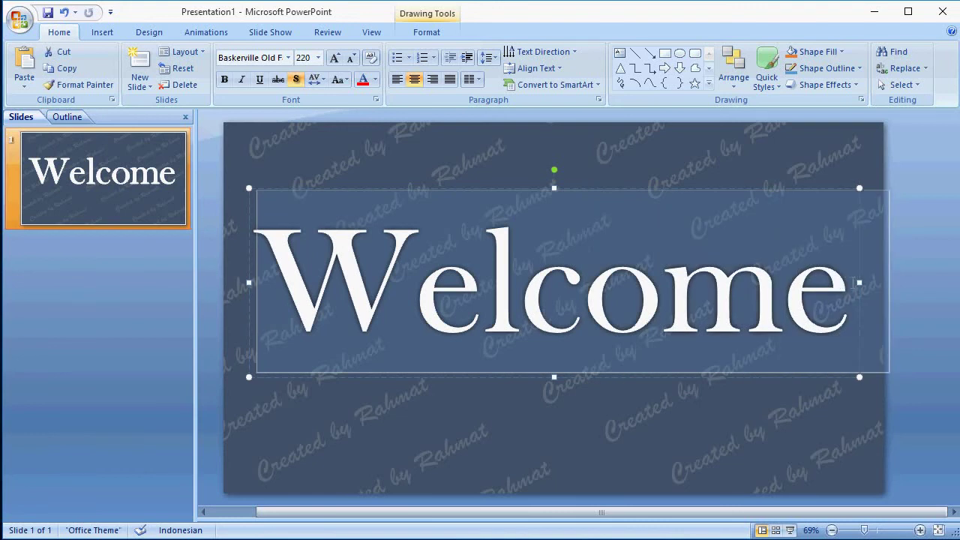
click(445, 35)
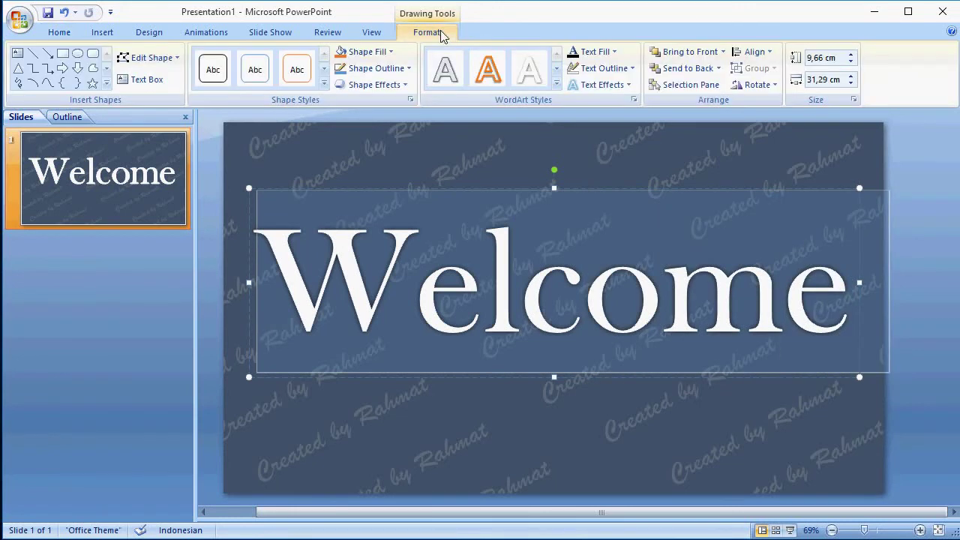
Fill the Welcome letters with gold and set their text outline to No Outline
click(613, 52)
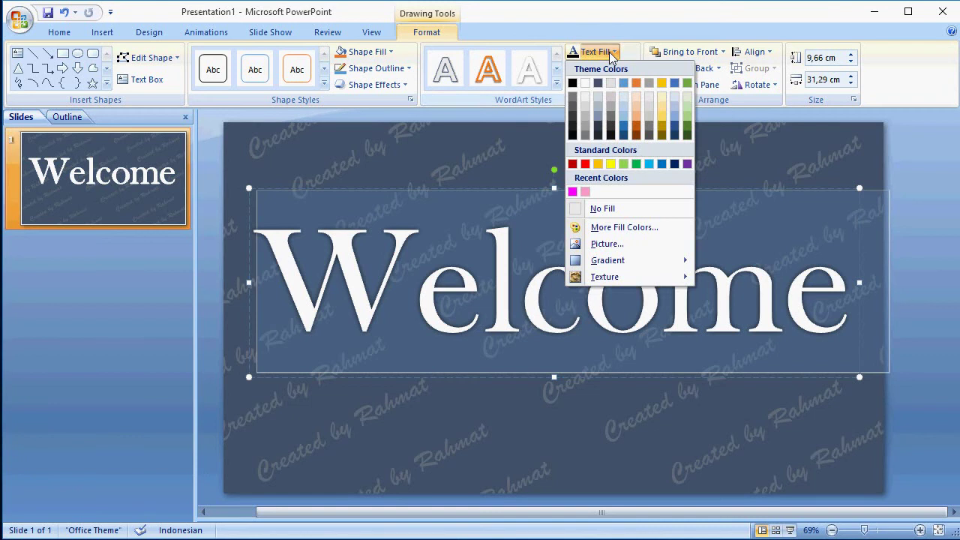
click(661, 118)
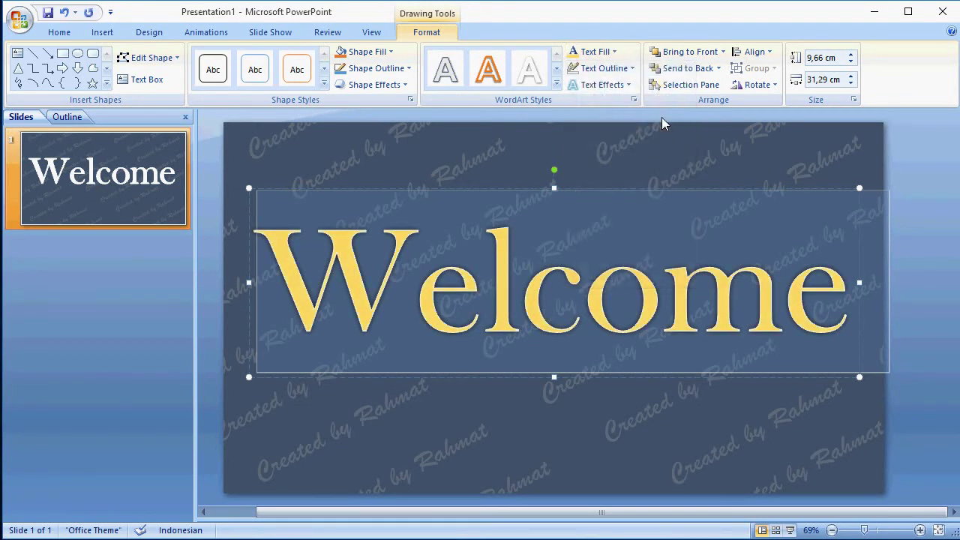
click(619, 69)
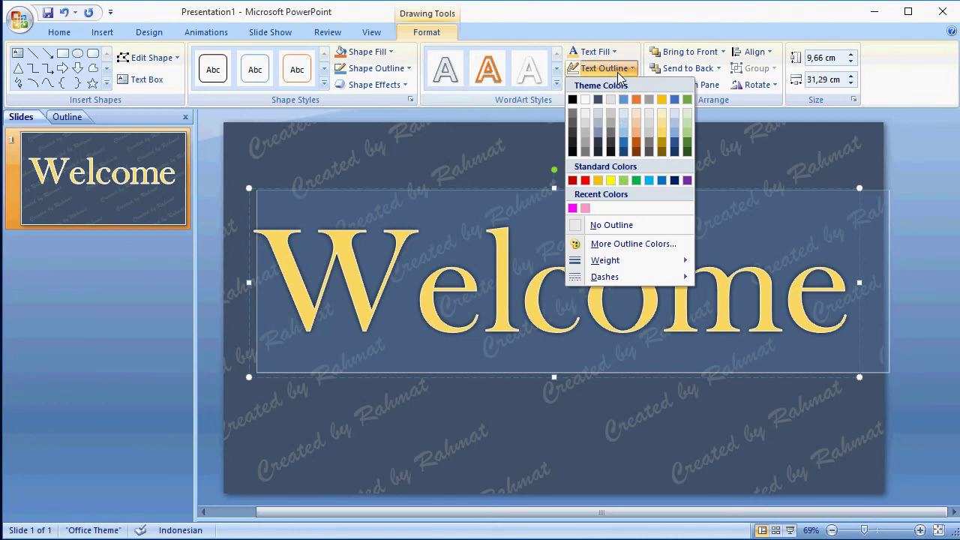
click(626, 229)
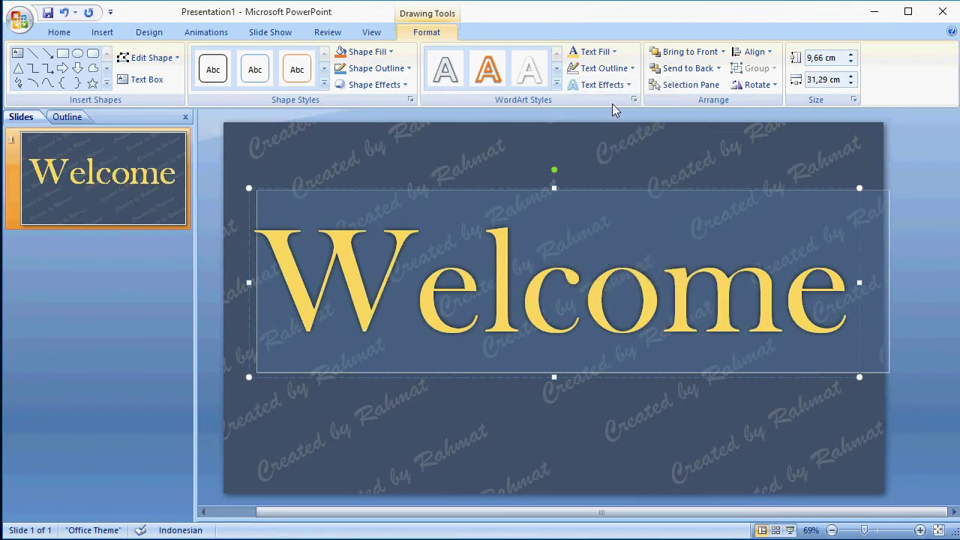
click(600, 84)
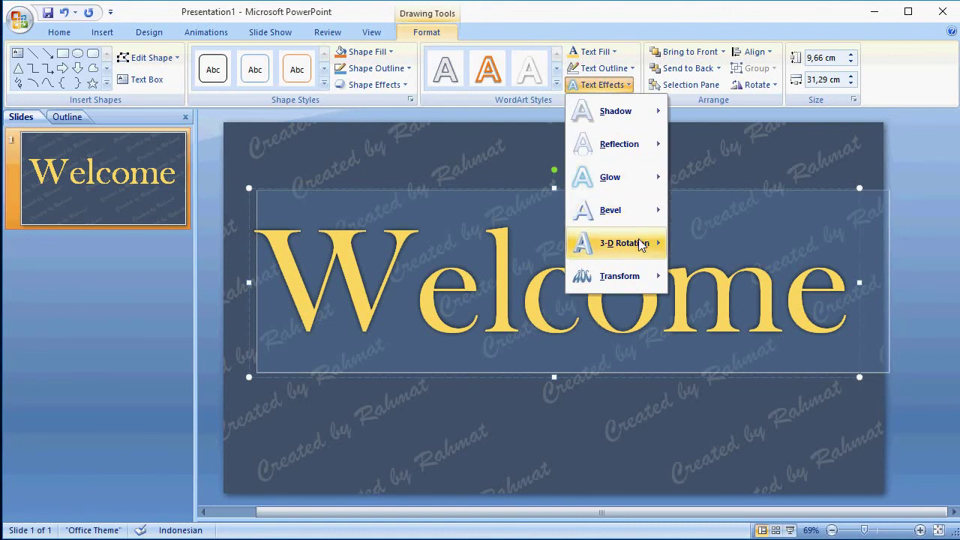
Apply a Perspective 3-D Rotation preset to the Welcome WordArt
mouse_move(611, 245)
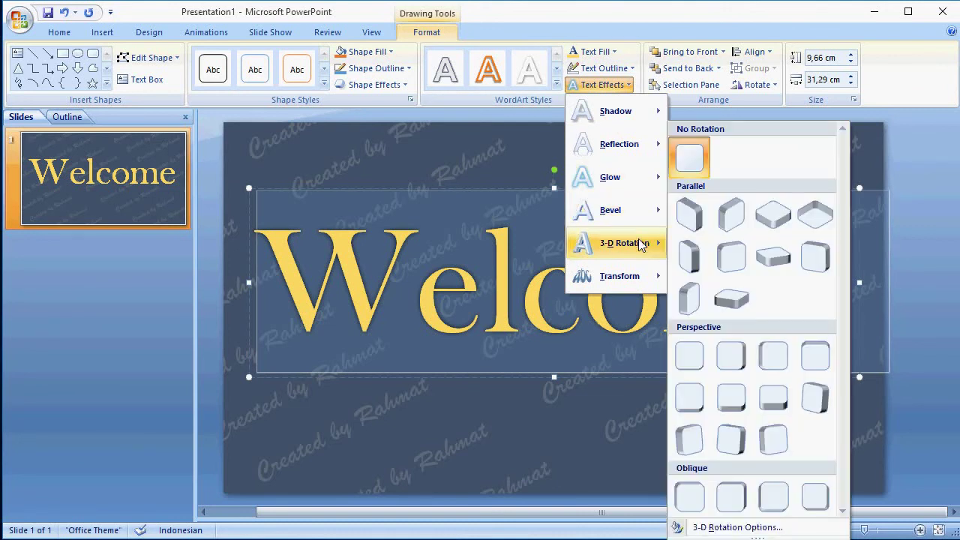
click(777, 405)
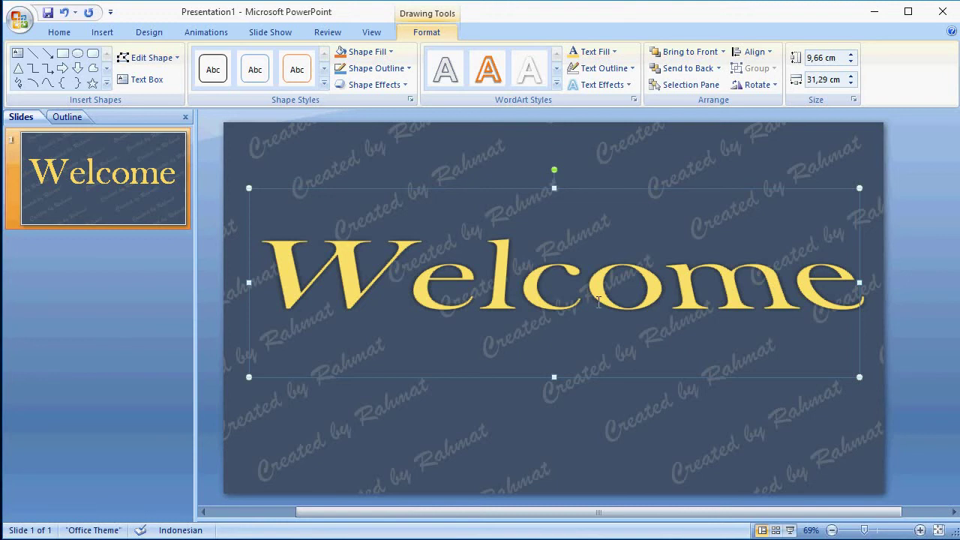
click(608, 84)
mouse_move(636, 213)
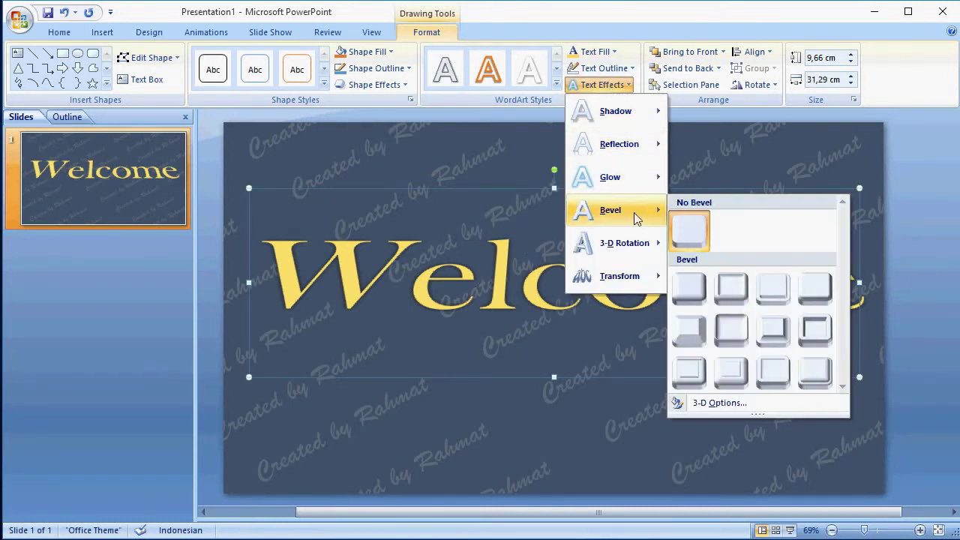
In 3-D Format options, add a top bevel 9,5 pt wide and 43 pt high
click(727, 403)
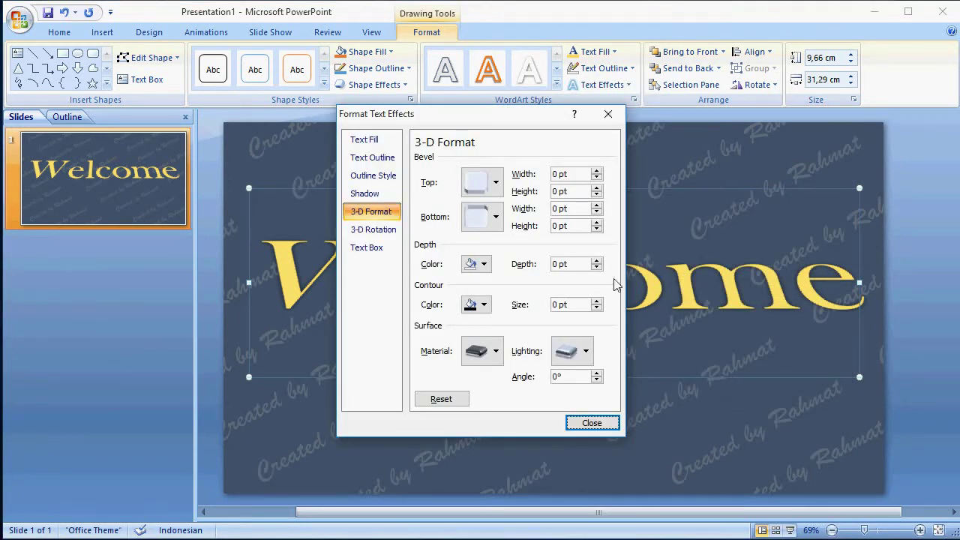
click(496, 187)
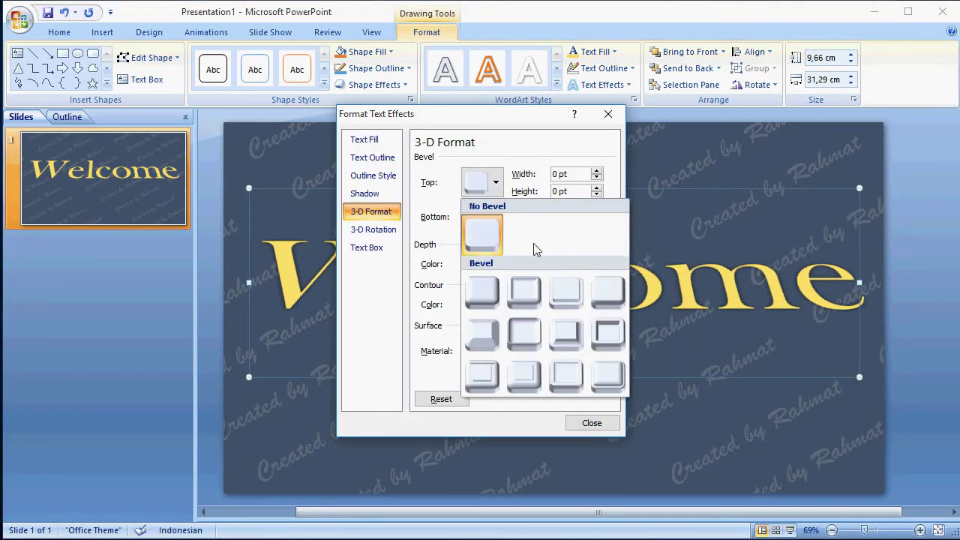
click(567, 333)
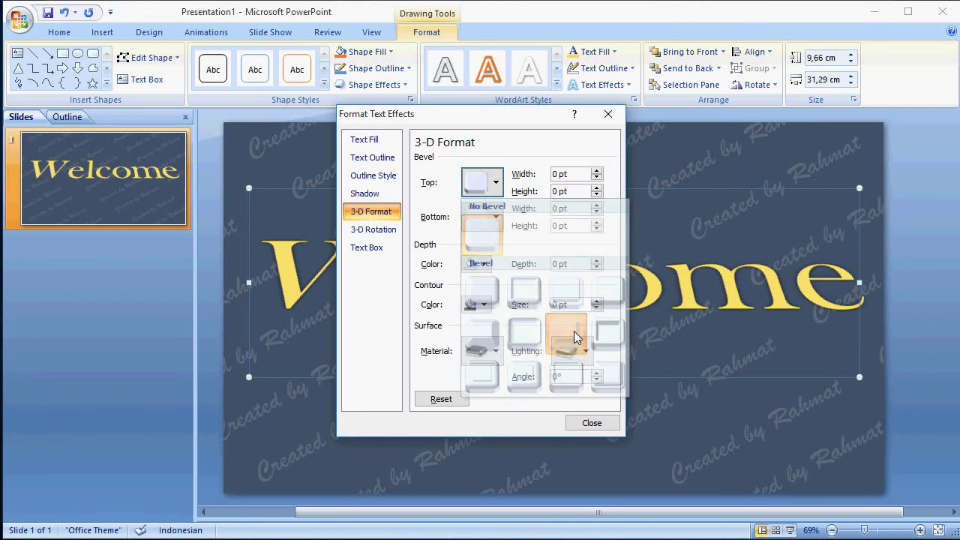
click(553, 174)
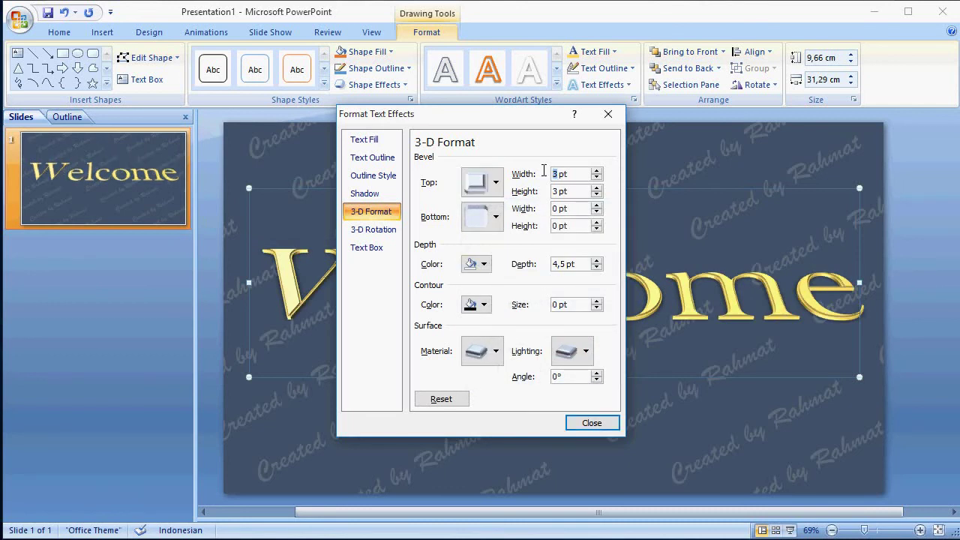
text(9,5)
click(557, 193)
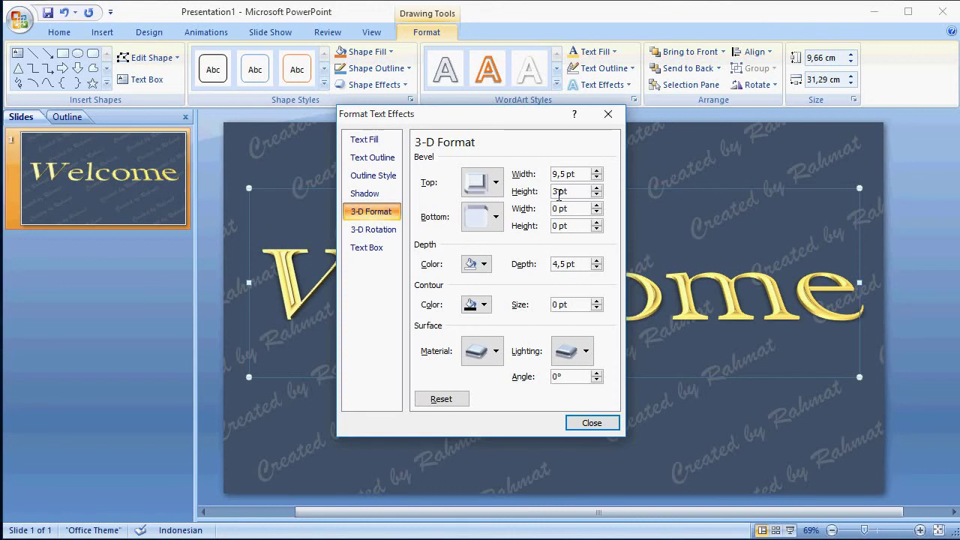
text(4)
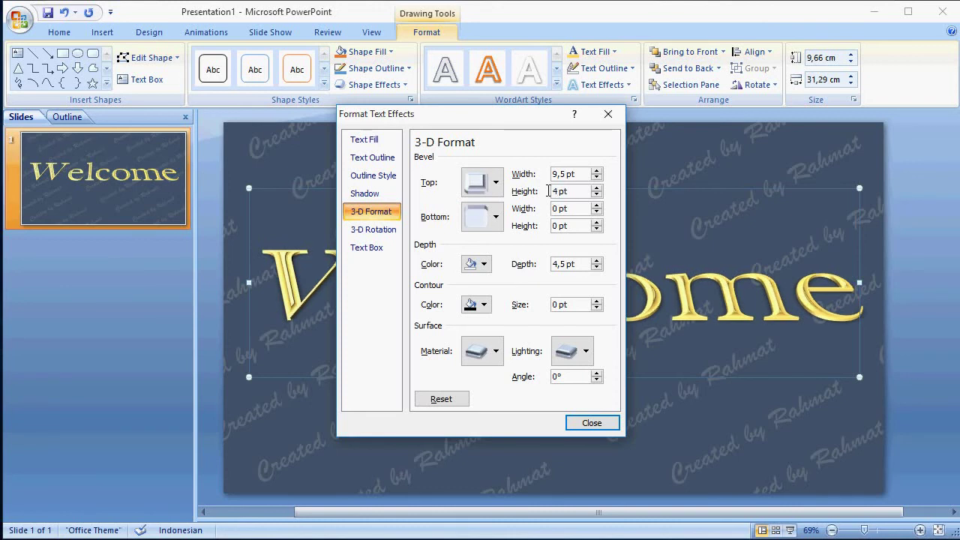
text(3)
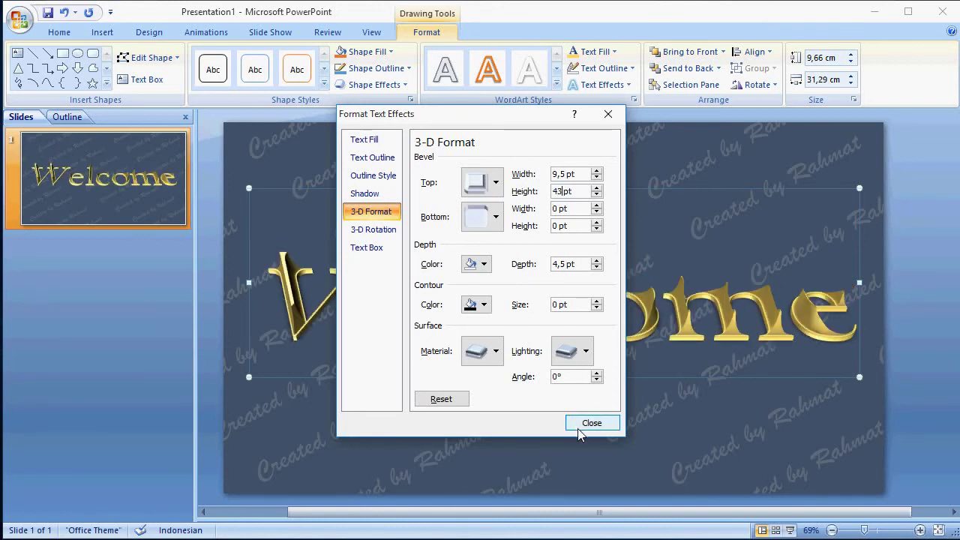
click(584, 422)
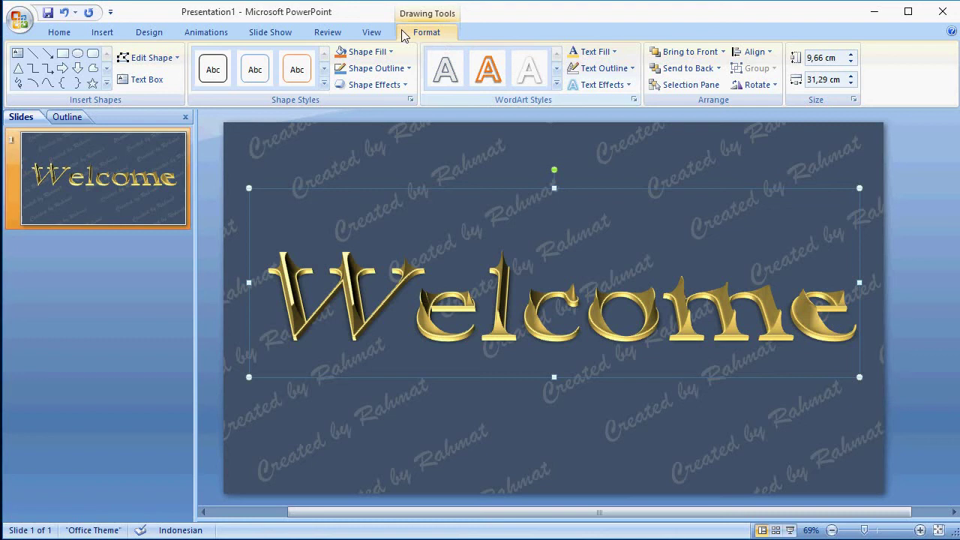
click(754, 51)
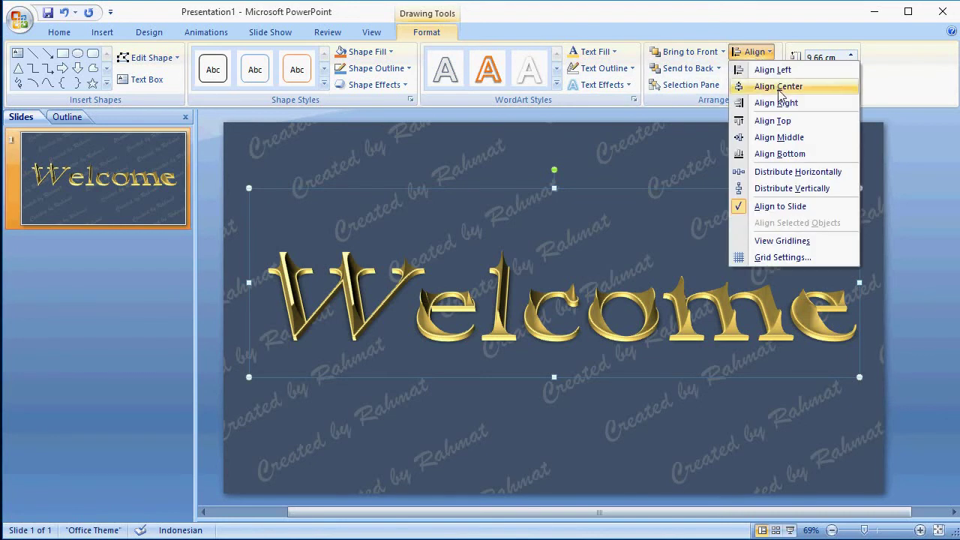
Align the WordArt center horizontally and open the Custom Animation pane
click(784, 81)
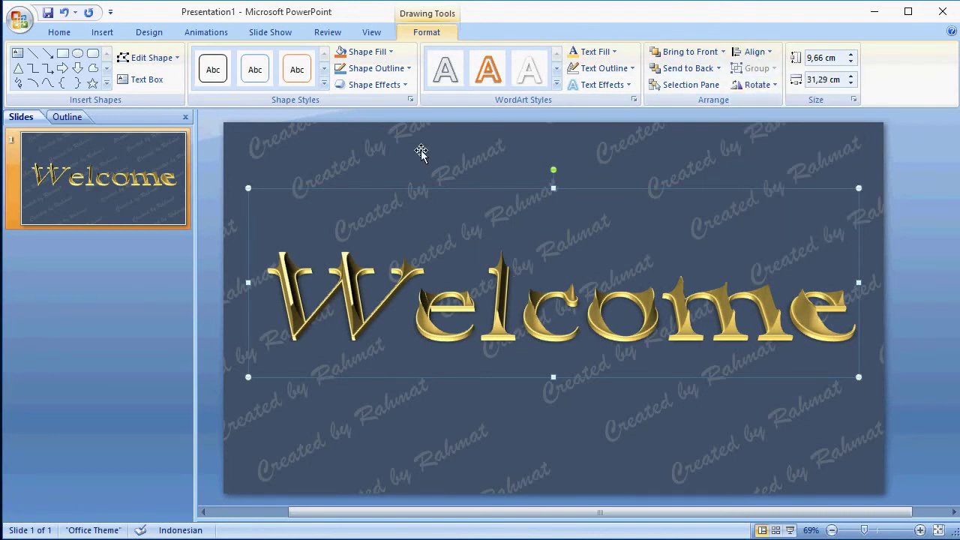
click(211, 33)
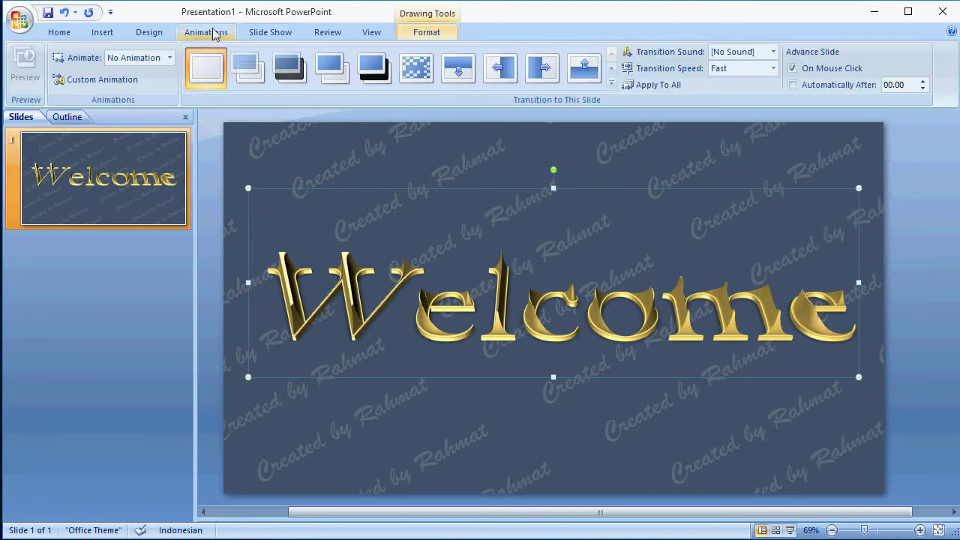
click(126, 78)
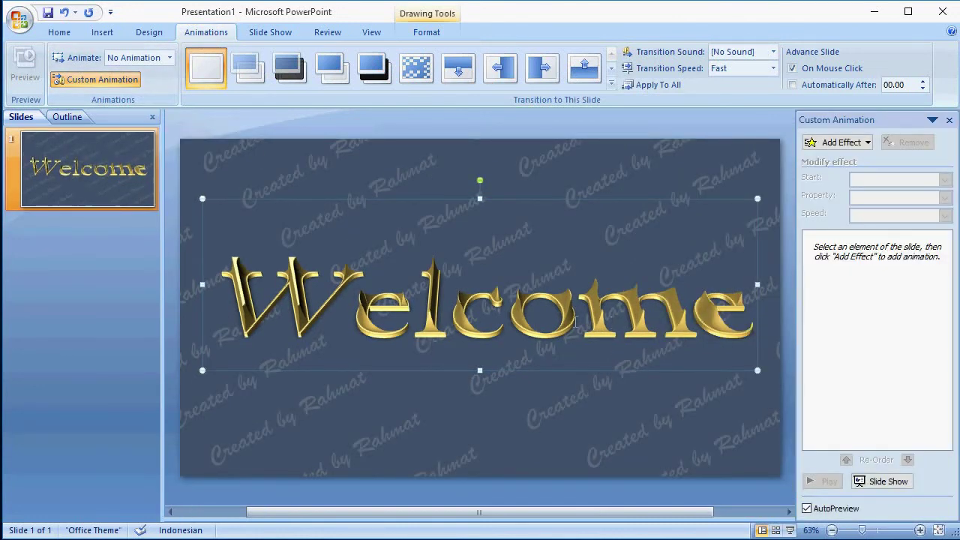
Bring up the More Effects list of entrance effects
click(853, 145)
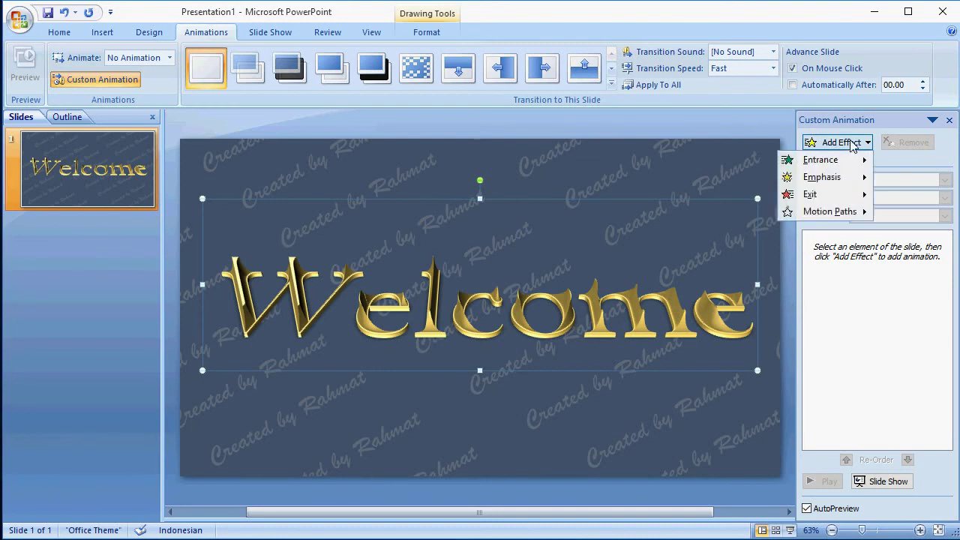
mouse_move(846, 161)
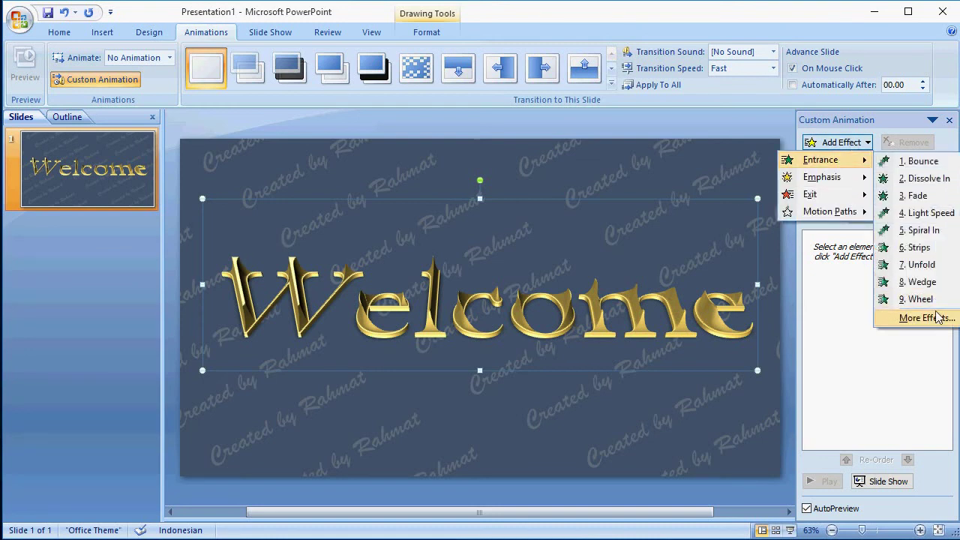
click(928, 317)
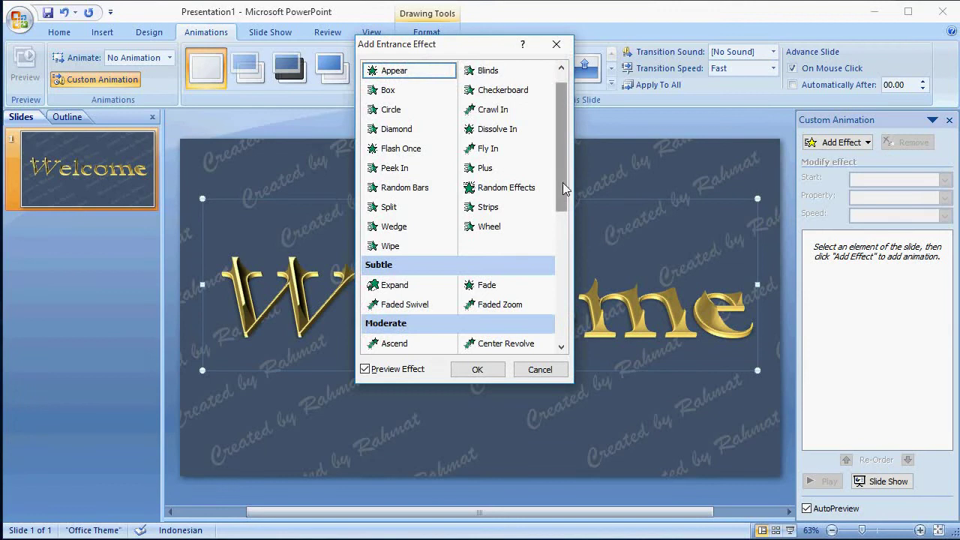
Add a Bounce entrance effect to Welcome, starting With Previous
drag(563, 182, 569, 310)
click(487, 211)
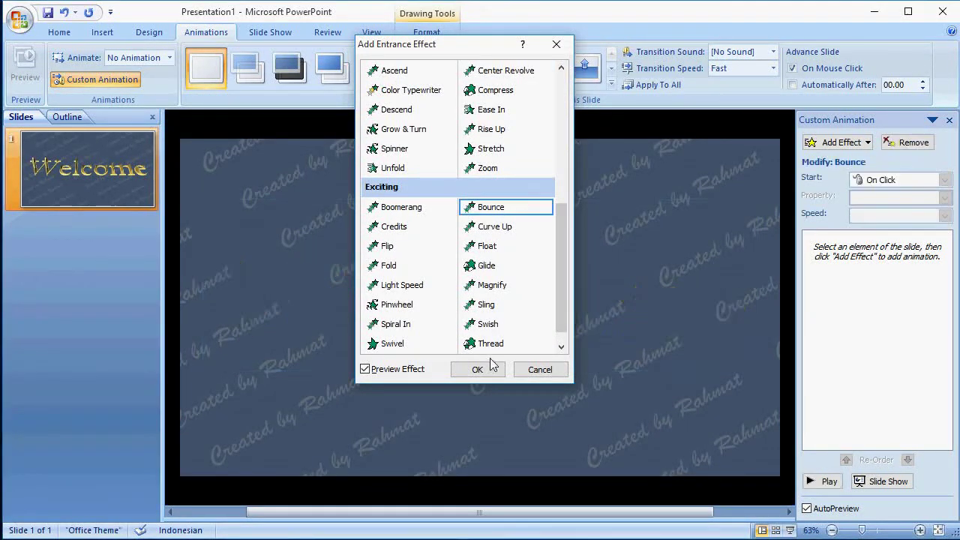
click(477, 369)
click(920, 183)
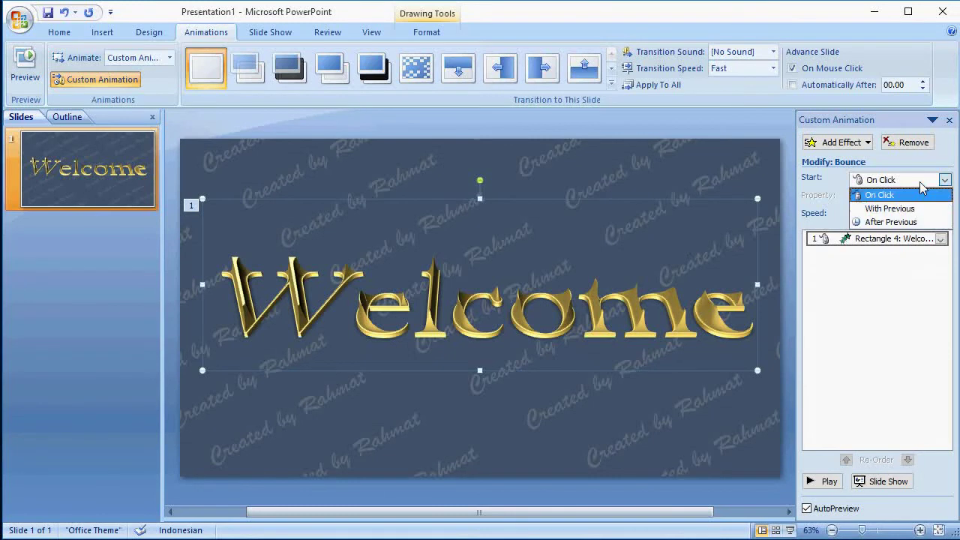
click(922, 207)
Set the Bounce effect to animate text by letter with 60% delay between letters
click(940, 238)
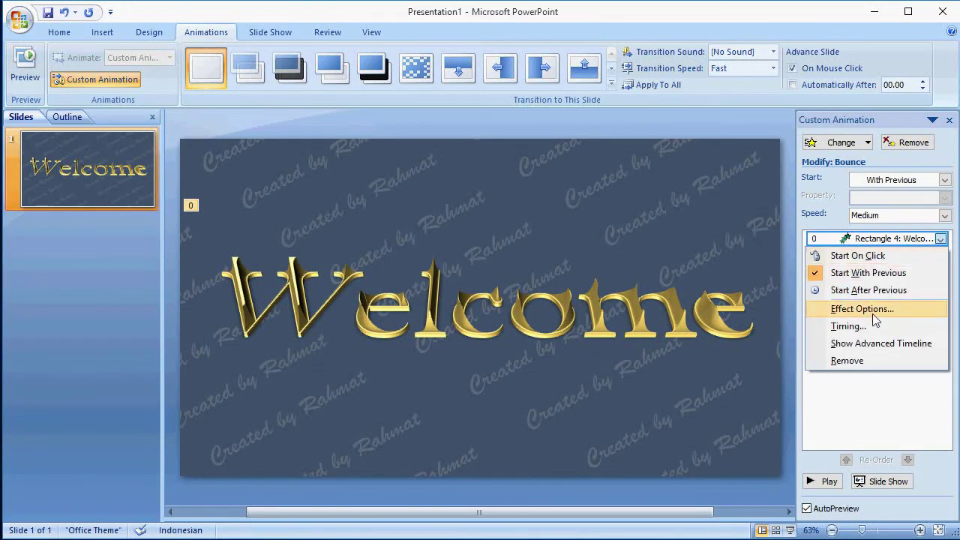
click(870, 326)
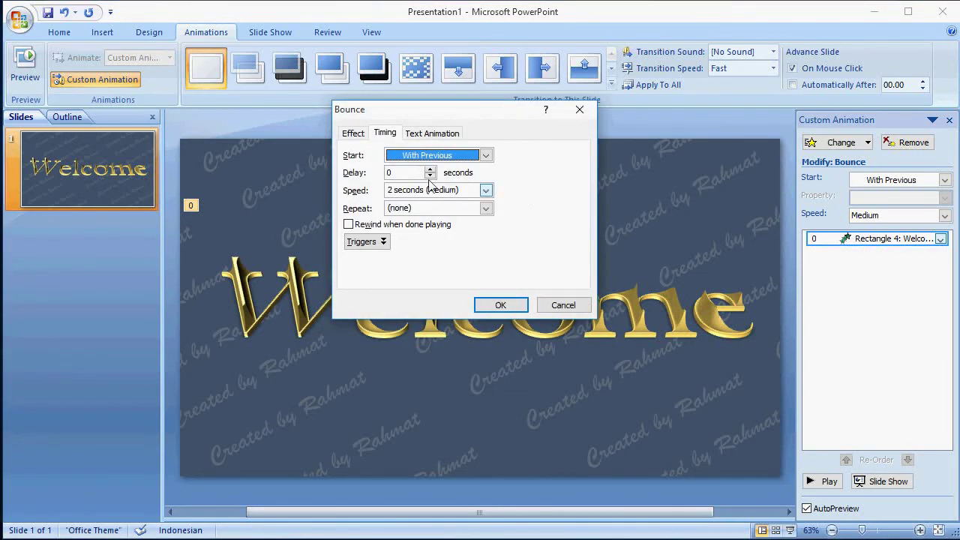
click(353, 134)
click(457, 207)
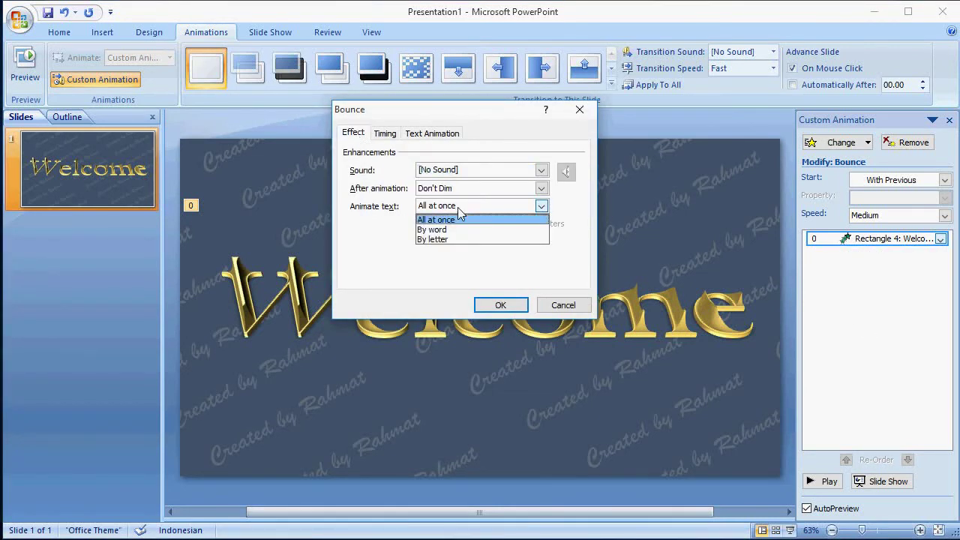
click(460, 235)
drag(439, 225, 401, 216)
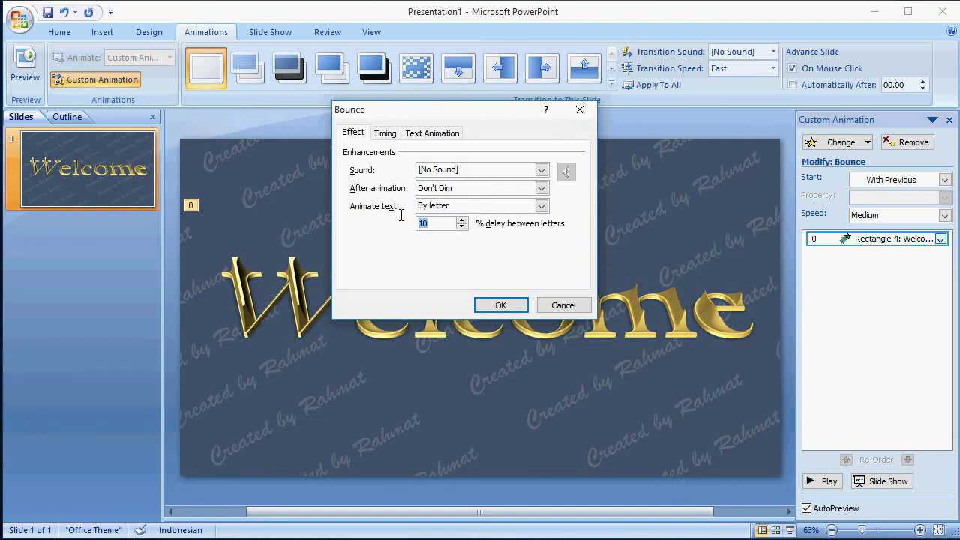
text(0)
click(498, 305)
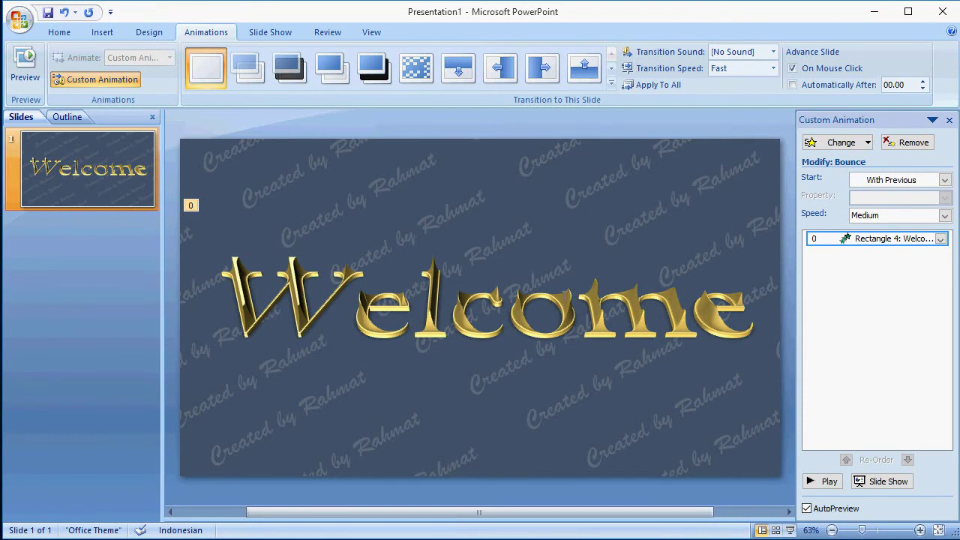
Select the Welcome WordArt and add the Spiral Out exit effect from More Effects
click(556, 240)
click(560, 199)
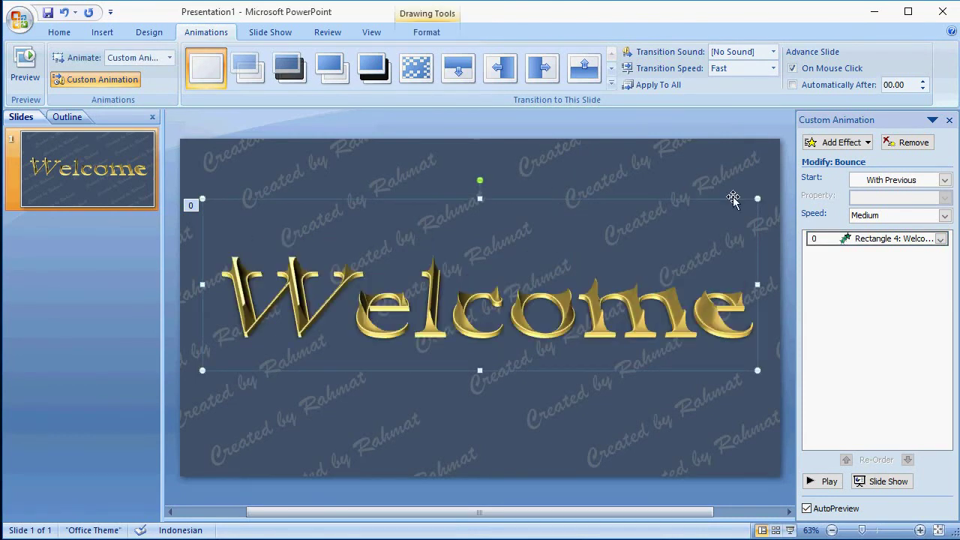
click(840, 141)
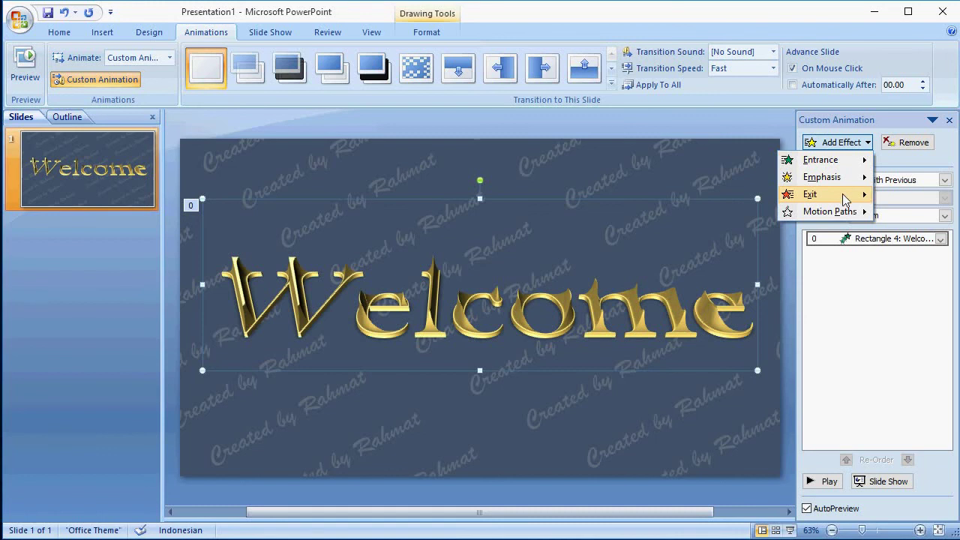
mouse_move(846, 197)
click(934, 336)
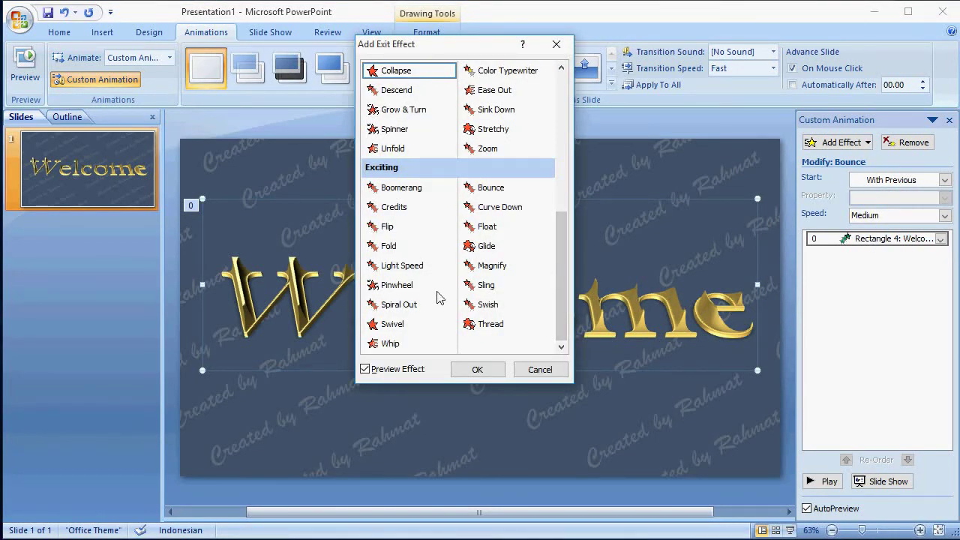
click(411, 306)
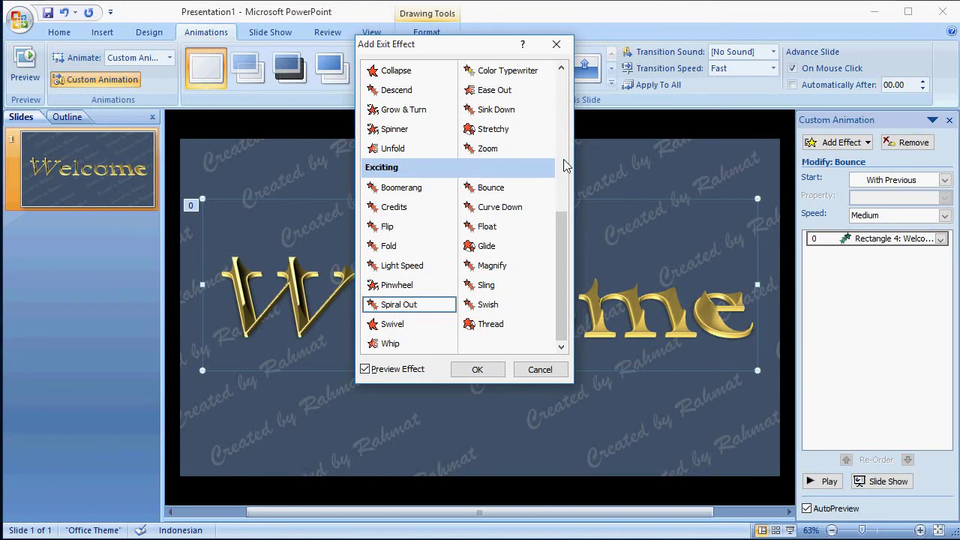
key(Return)
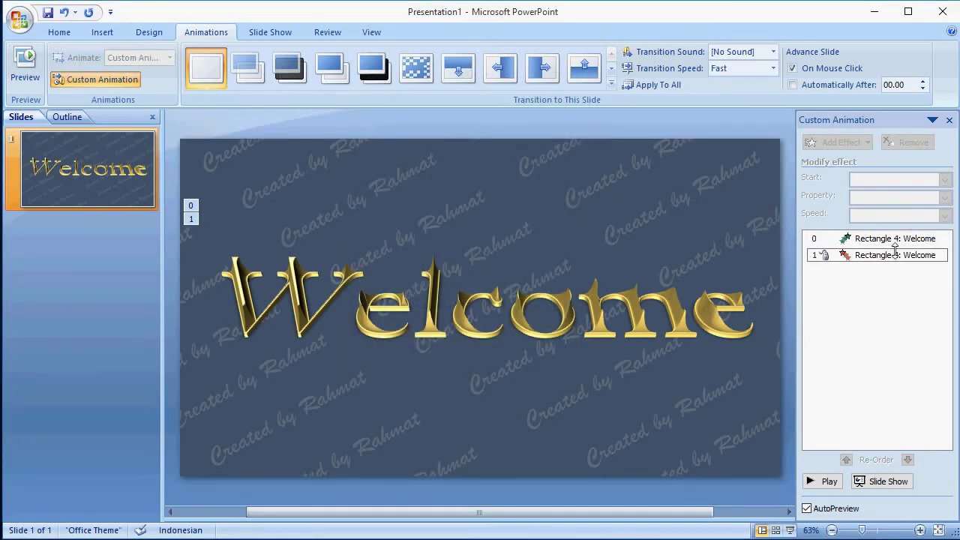
Make the Spiral Out exit start After Previous at Medium speed
click(892, 256)
click(945, 180)
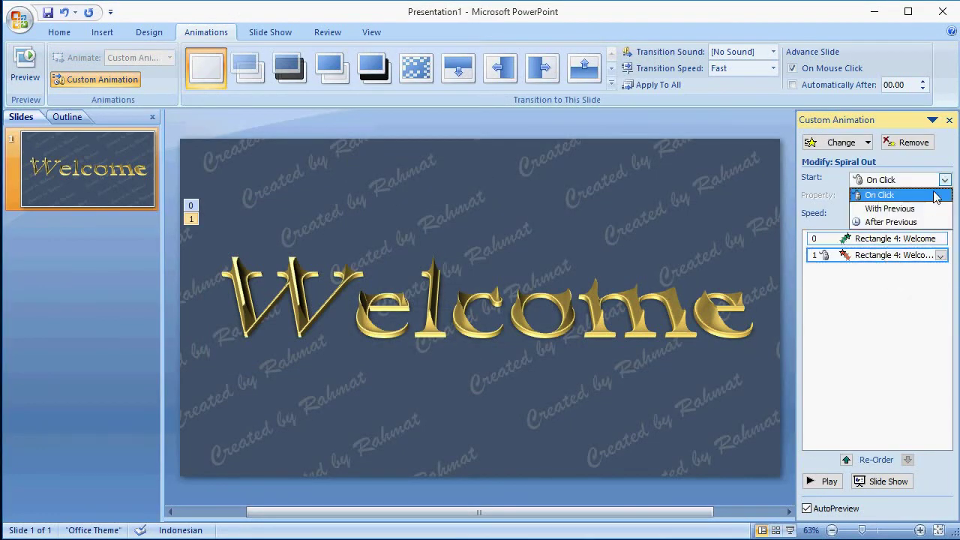
click(919, 223)
click(944, 215)
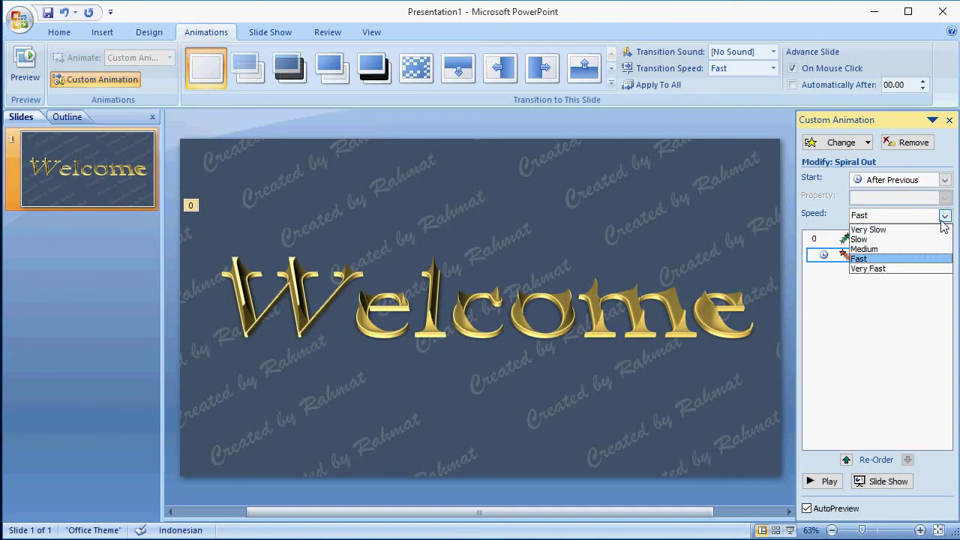
click(913, 247)
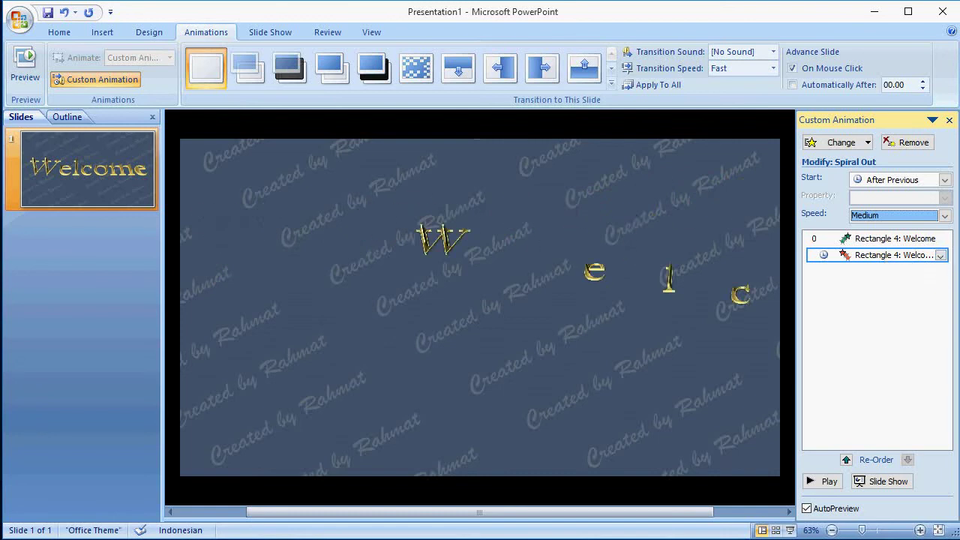
Give Spiral Out a 2-second delay and 50% delay between letters
click(942, 255)
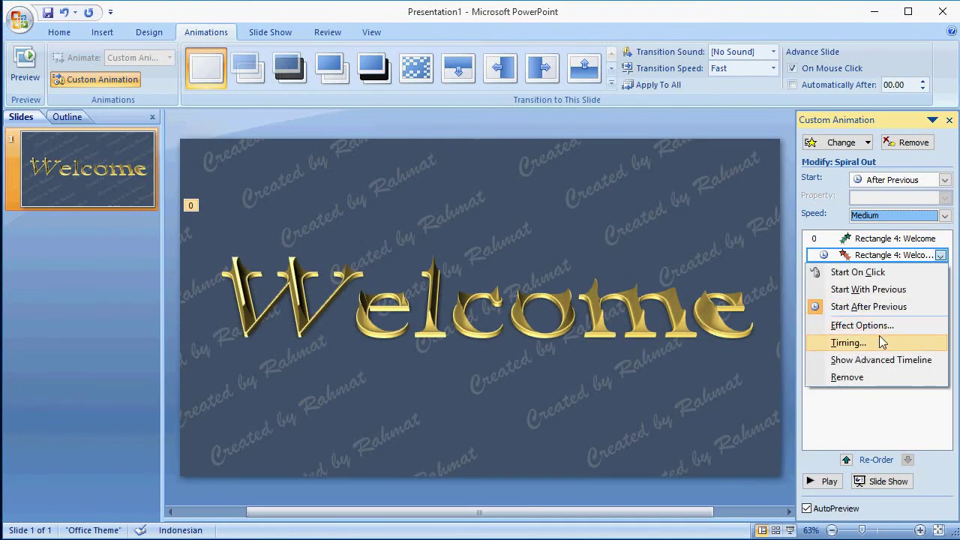
click(849, 343)
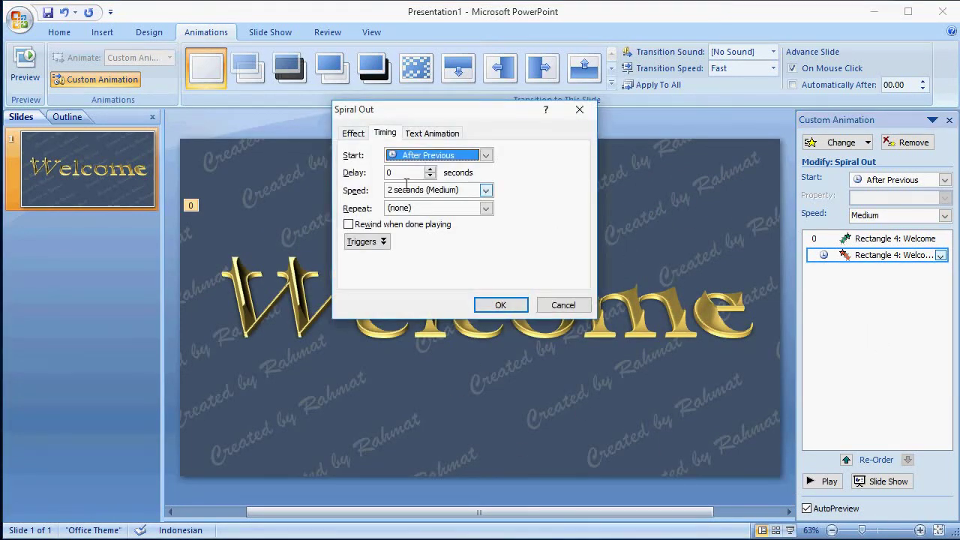
key(Tab)
text(2)
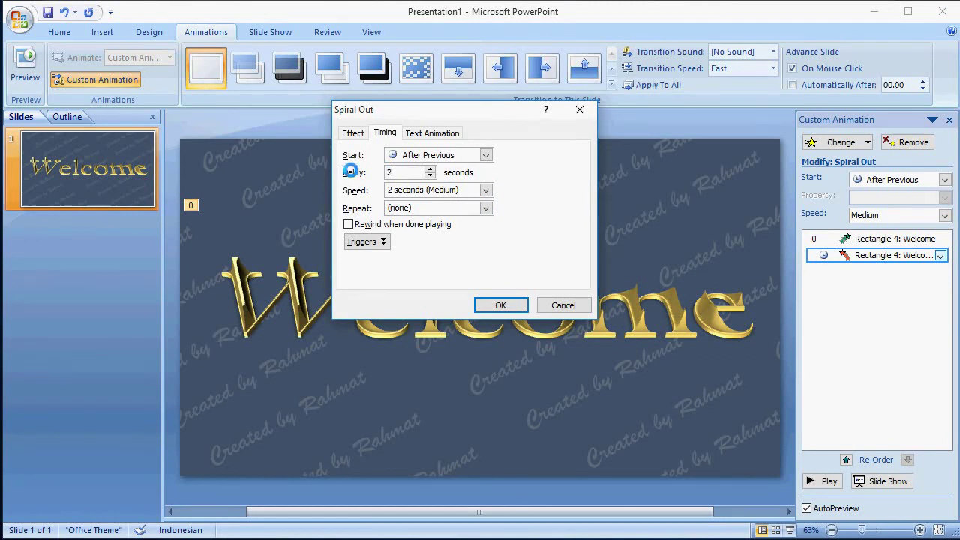
click(356, 139)
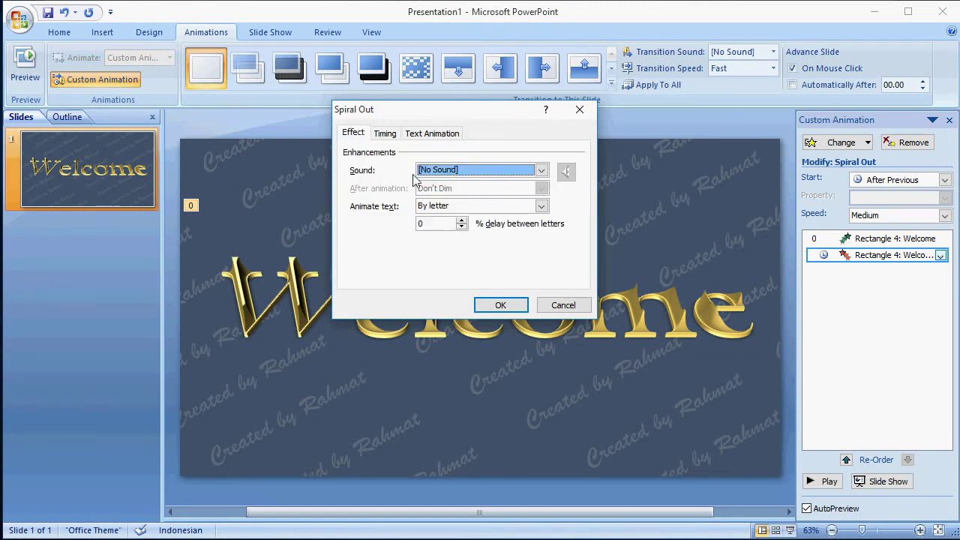
click(439, 222)
text(50)
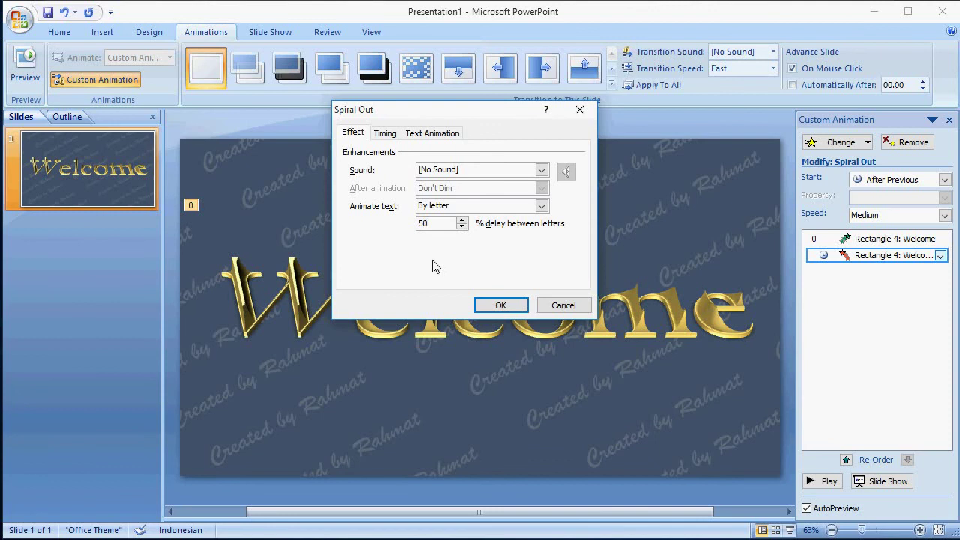
click(502, 305)
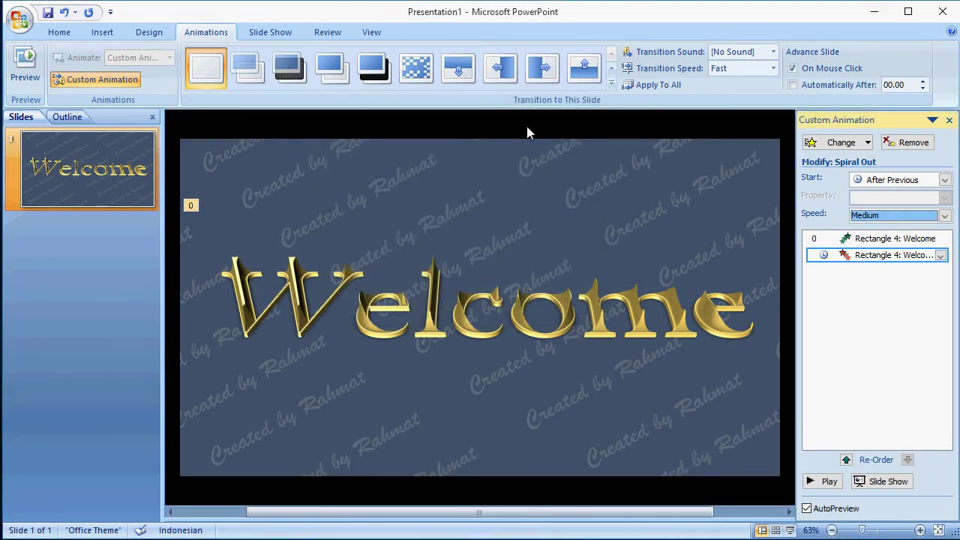
click(601, 295)
Add a Dissolve In entrance effect to the Welcome text box
click(600, 199)
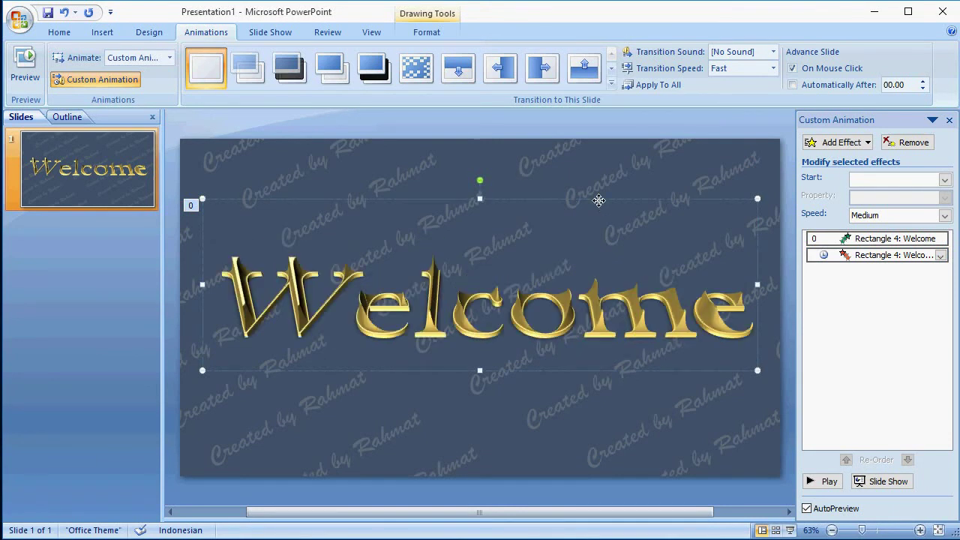
click(841, 142)
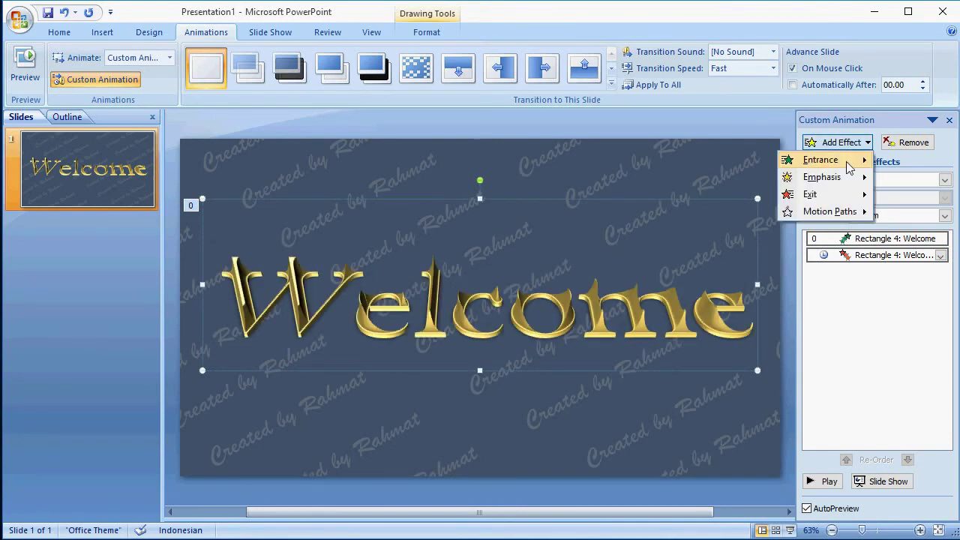
mouse_move(854, 170)
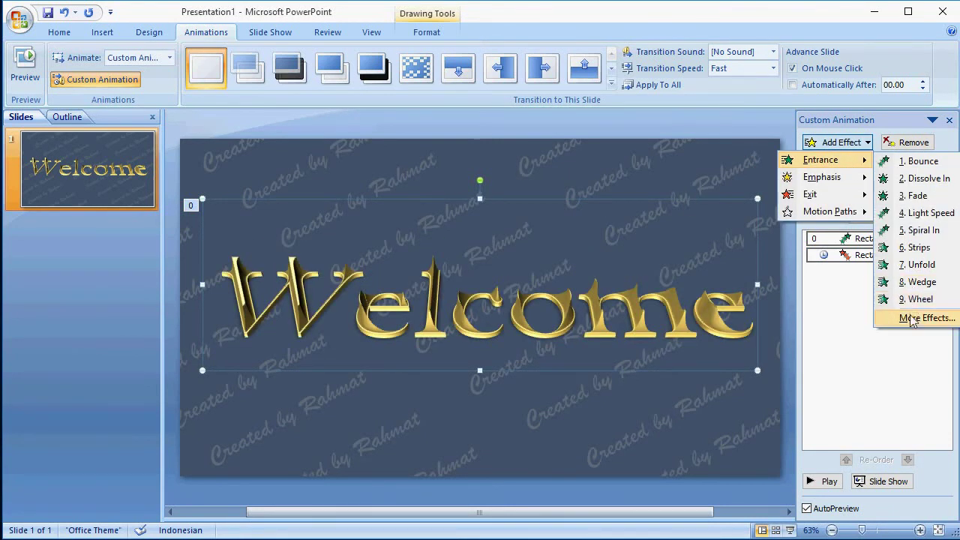
click(915, 317)
drag(559, 225, 574, 113)
click(507, 130)
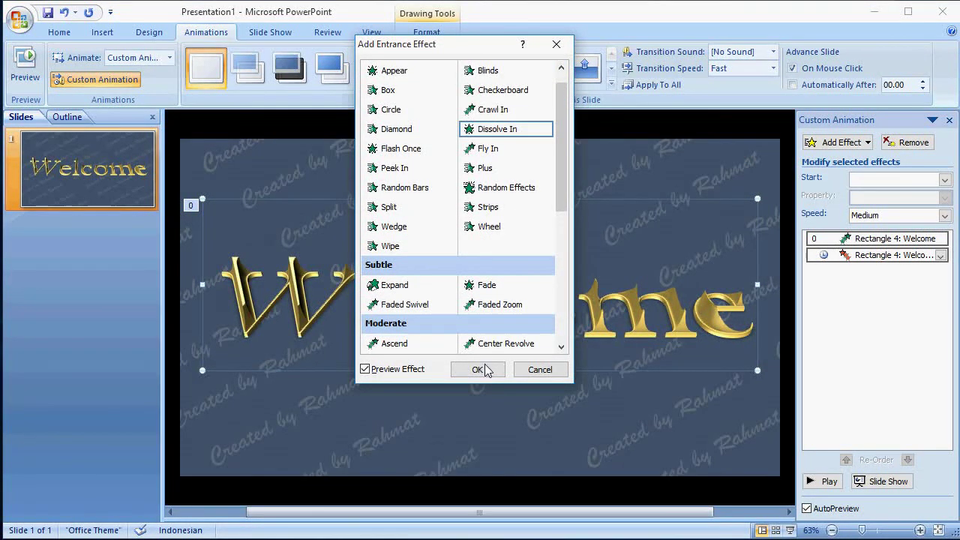
click(480, 369)
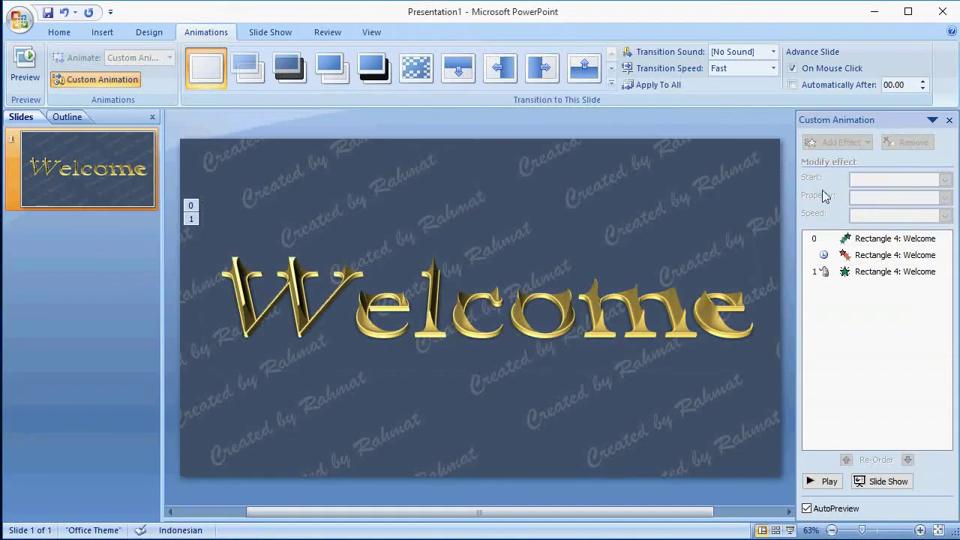
Set Dissolve In to start After Previous at Fast speed and confirm its options
click(925, 272)
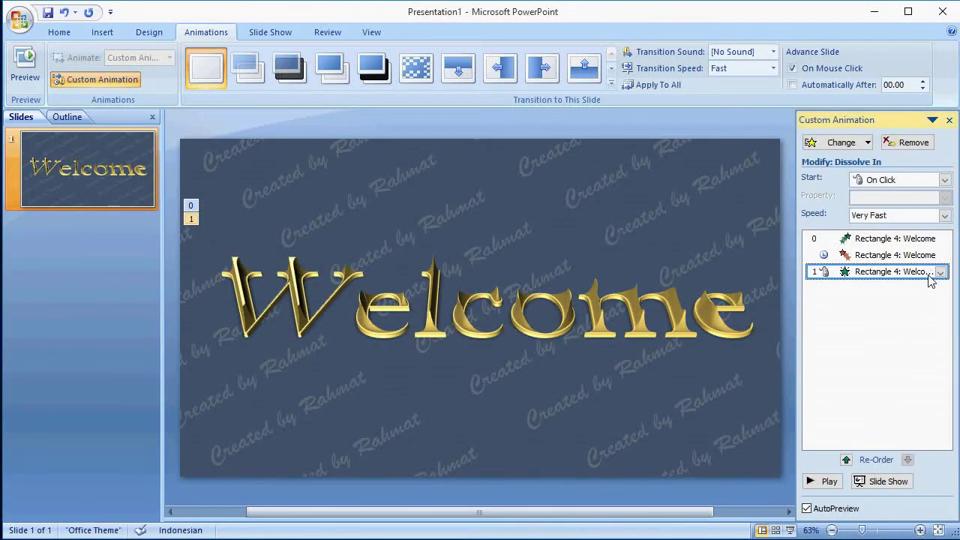
click(945, 180)
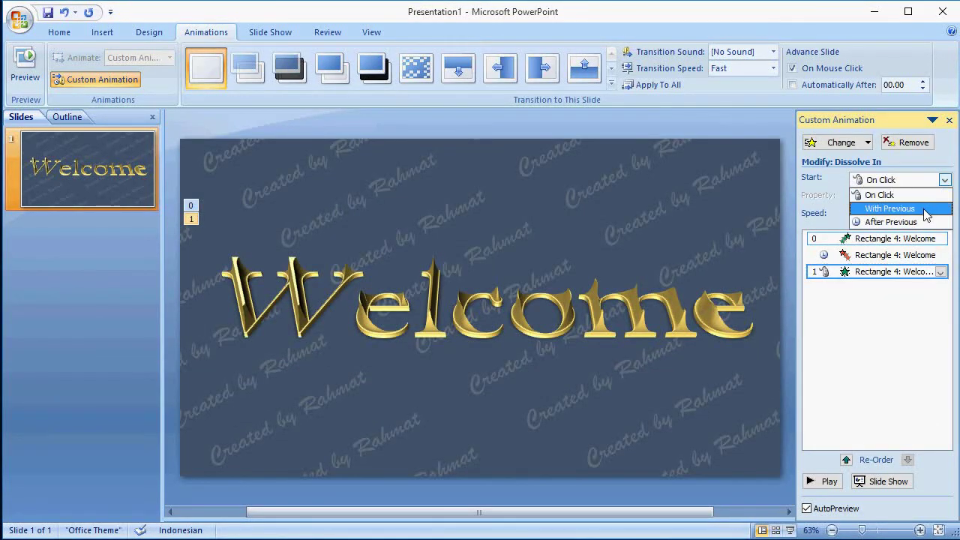
click(934, 217)
click(944, 216)
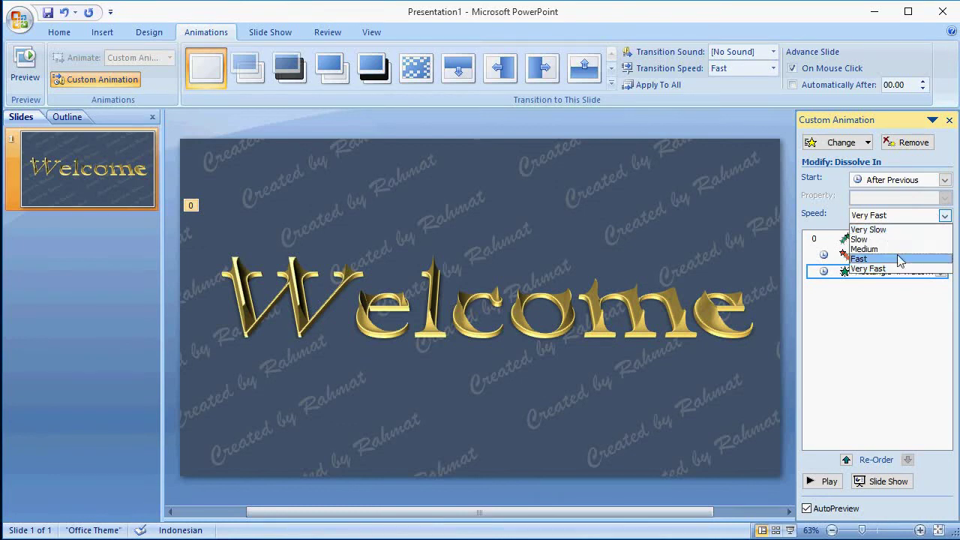
click(898, 256)
click(940, 271)
click(856, 359)
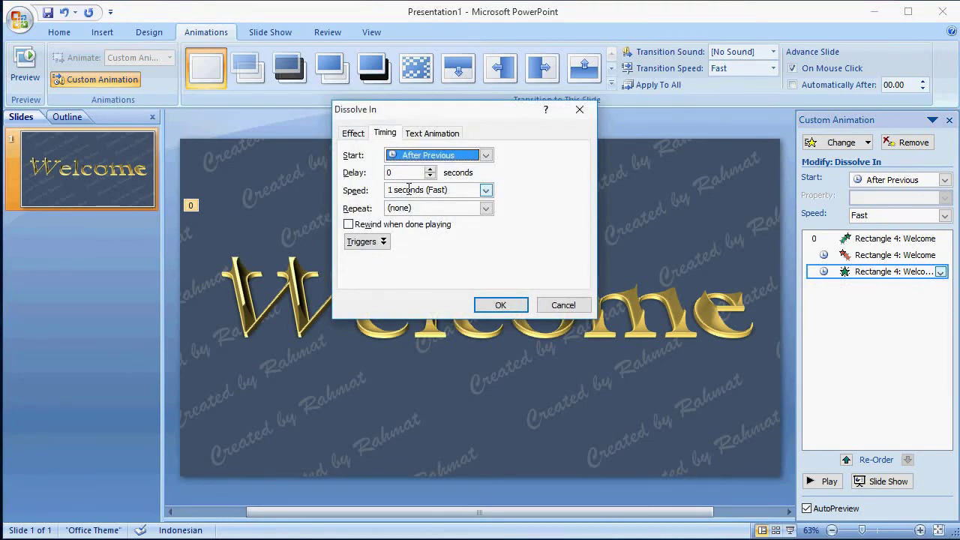
click(354, 133)
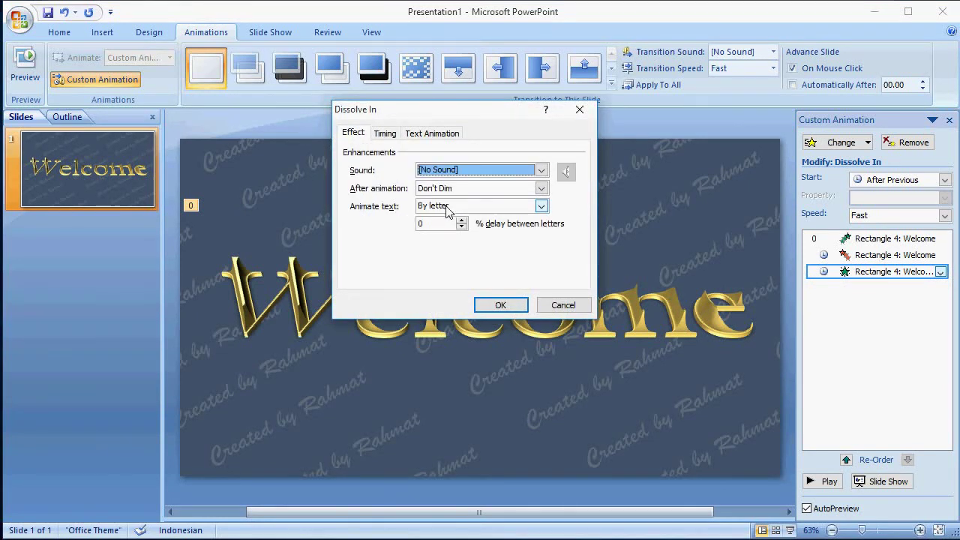
click(501, 304)
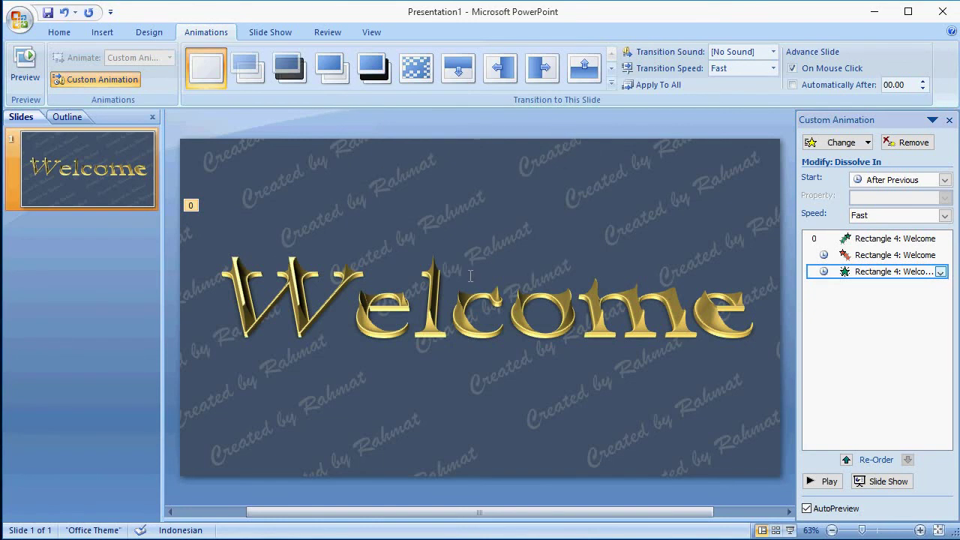
Send the Welcome WordArt box to the back
click(434, 278)
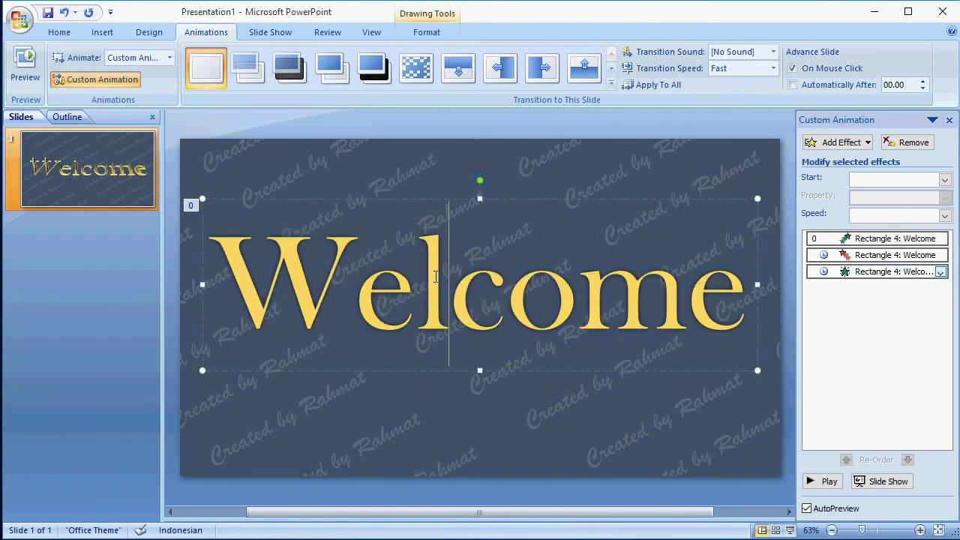
click(465, 201)
right_click(465, 201)
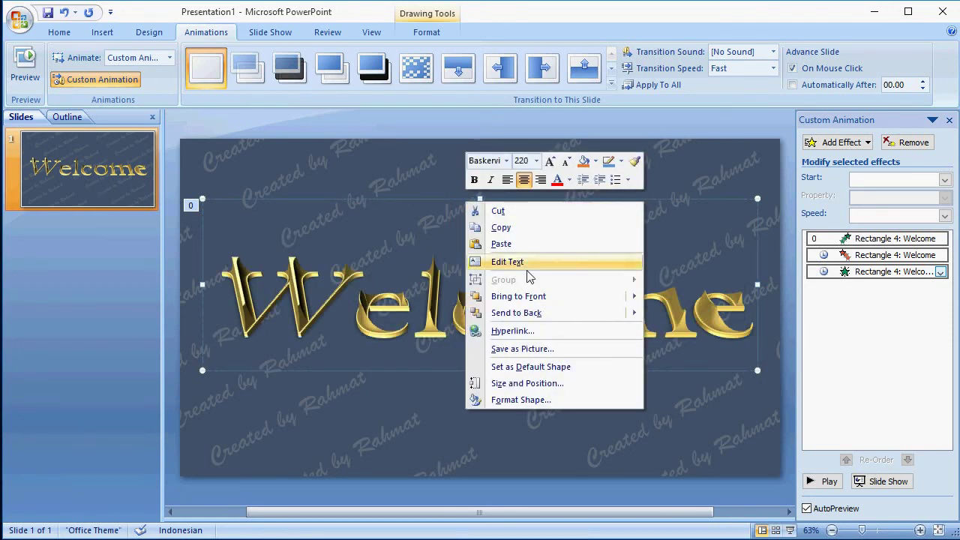
mouse_move(622, 313)
click(668, 315)
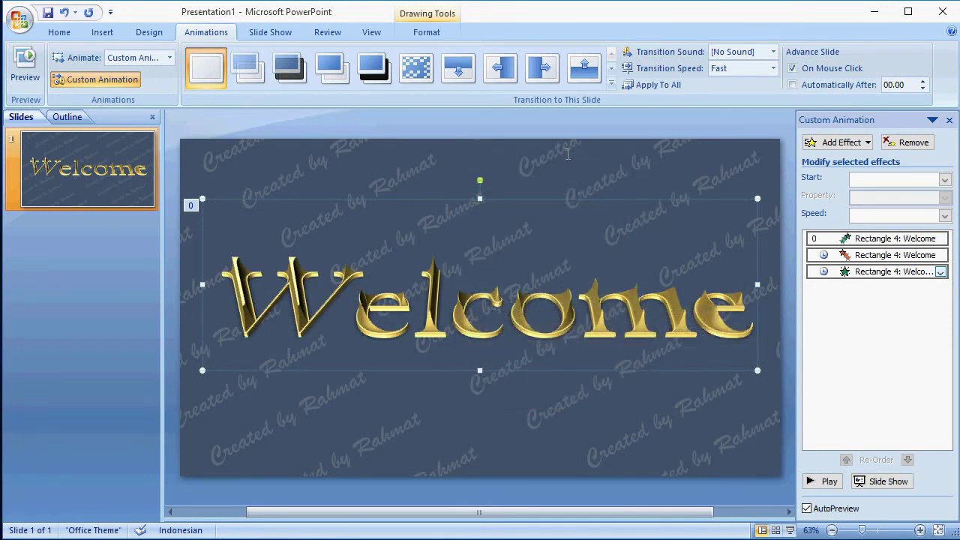
Deselect the WordArt and start the slide show from the beginning
click(560, 120)
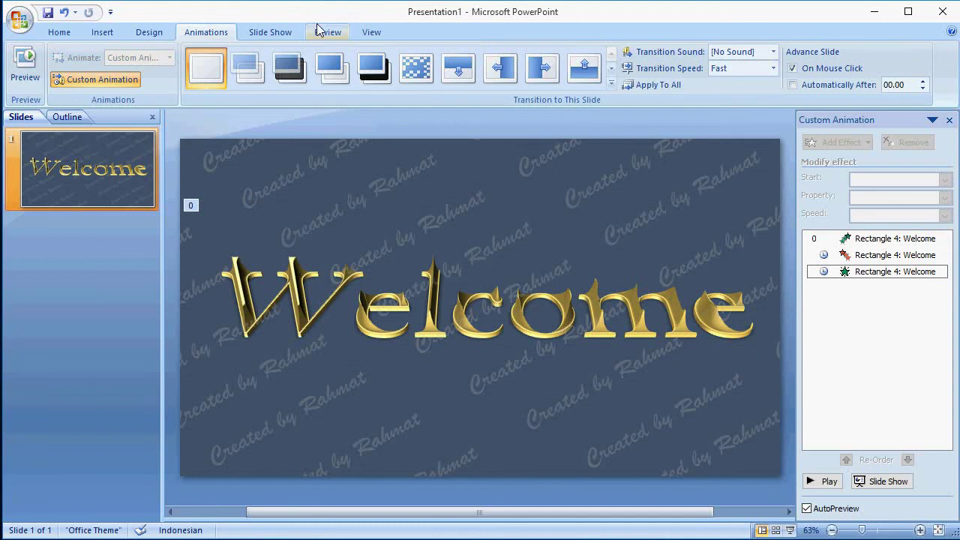
click(272, 34)
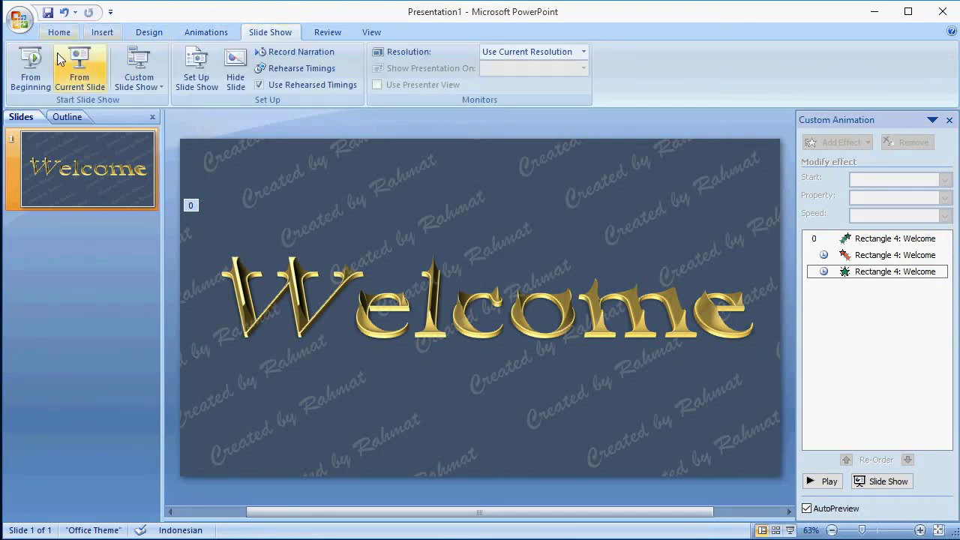
click(30, 67)
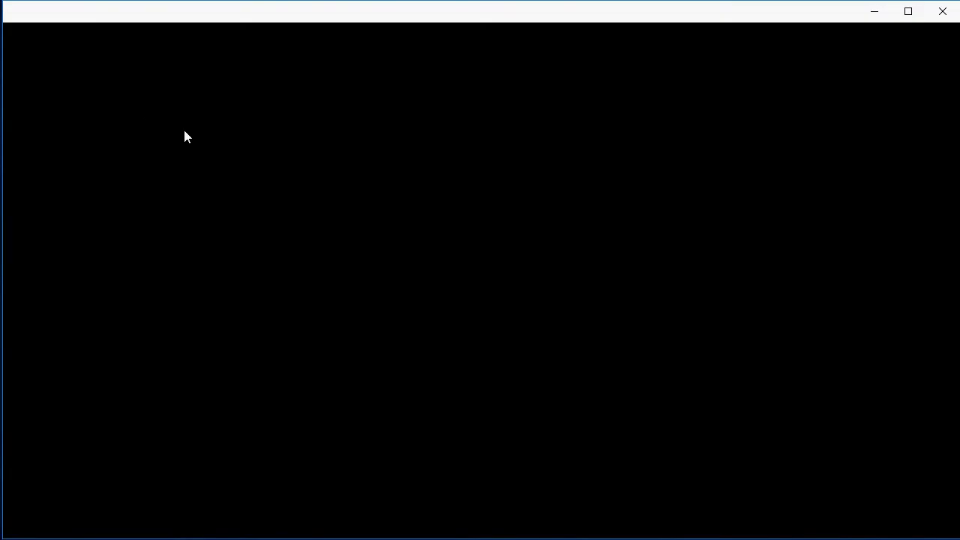